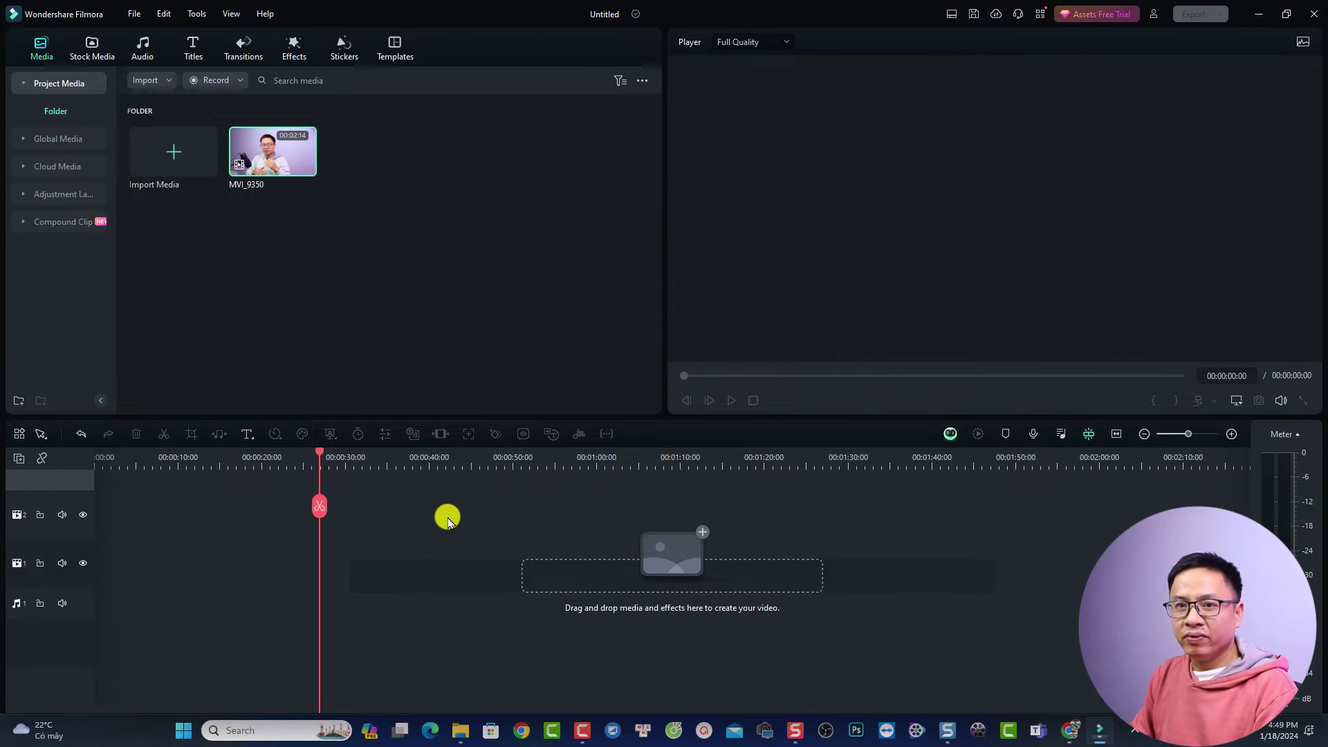
Preview the MVI_9350 clip in the Player, then stop playback
{"action": "double_click", "coordinate": [268, 162]}
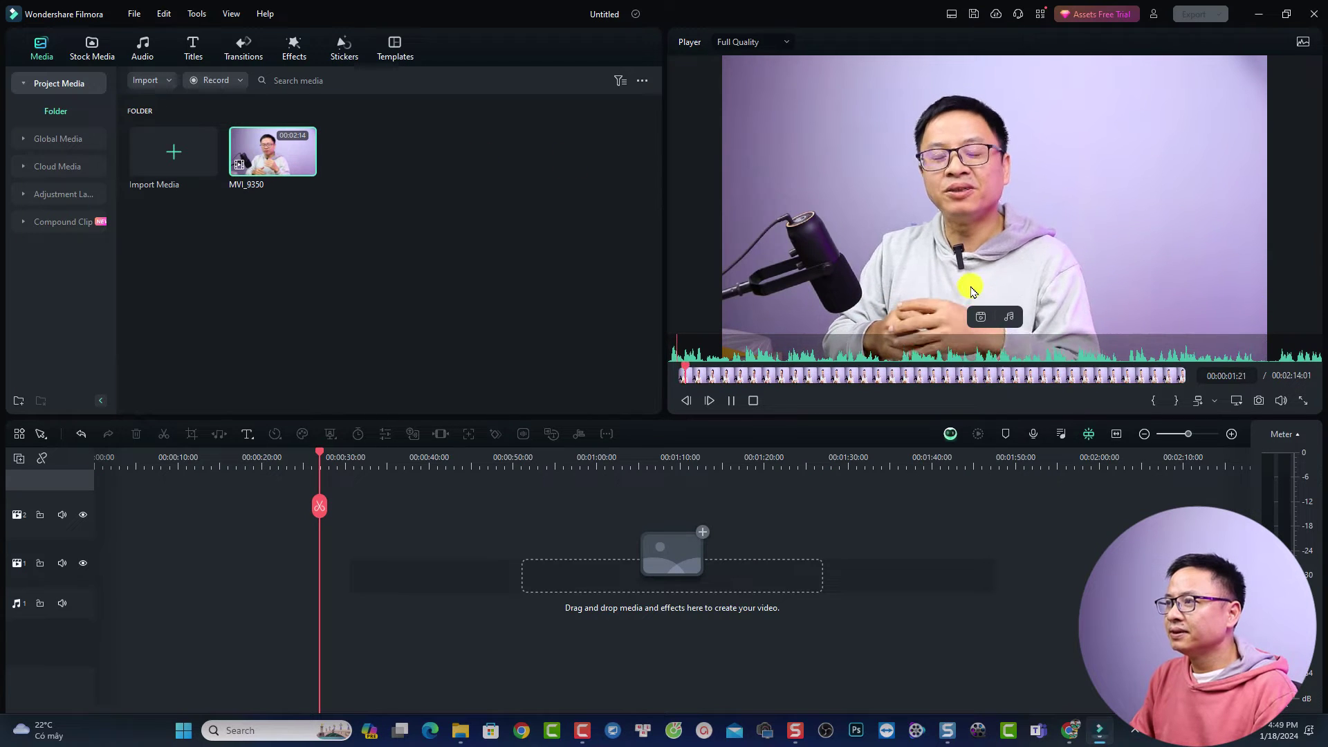
{"action": "key", "text": "space"}
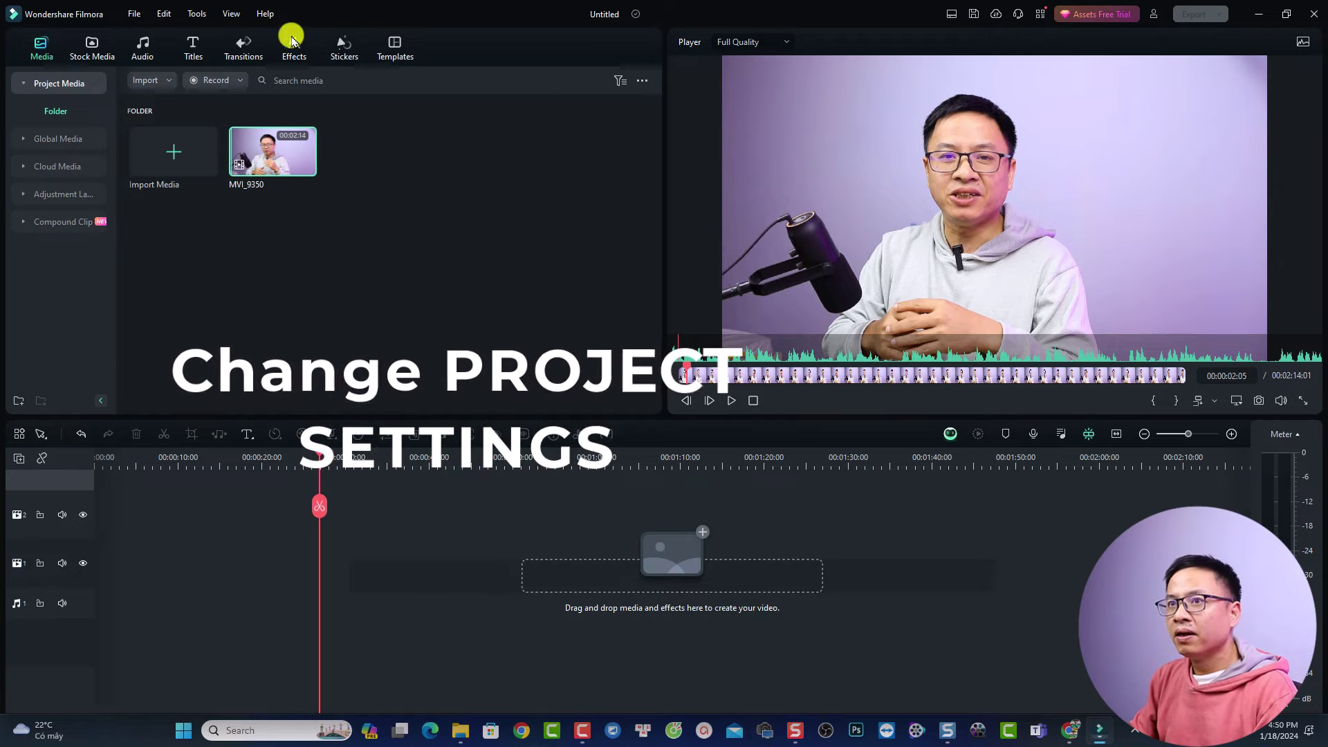
In Project Settings, set the aspect ratio to 1:1 (Instagram) and confirm with OK
{"action": "left_click", "coordinate": [133, 12]}
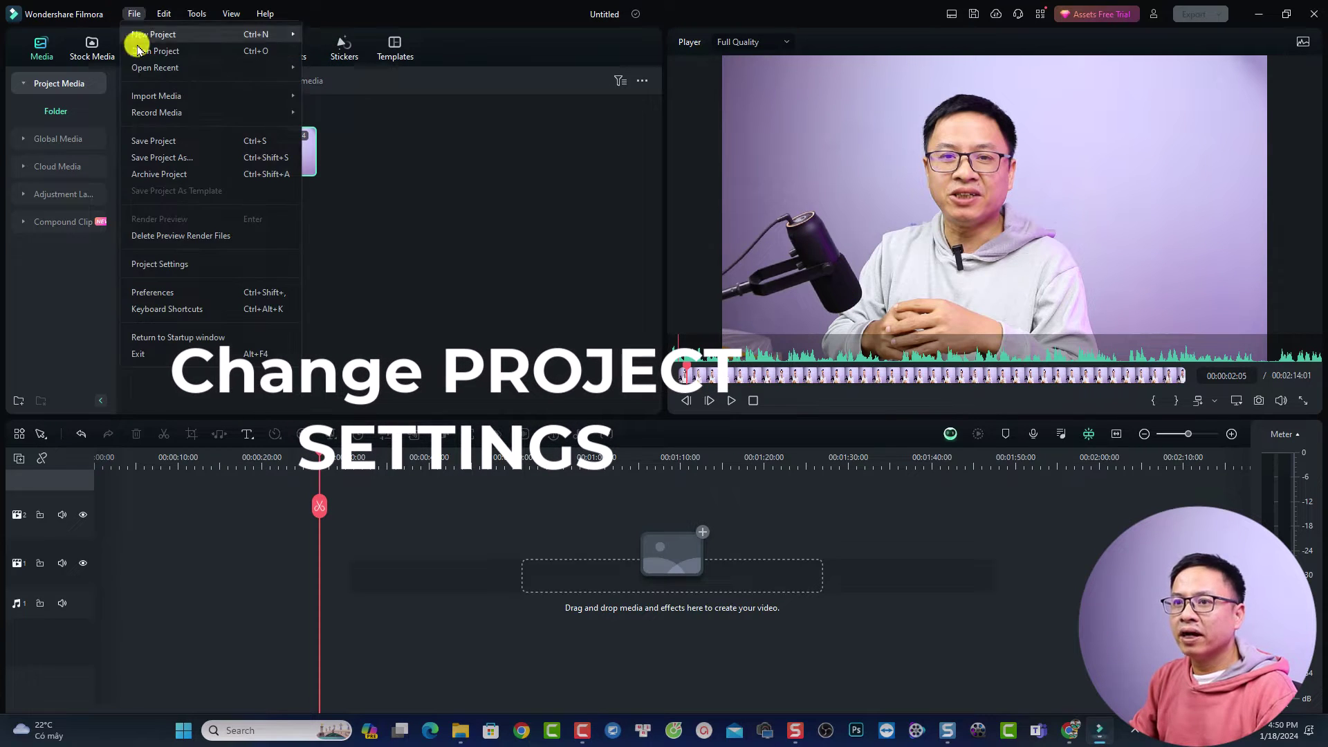
{"action": "left_click", "coordinate": [166, 263]}
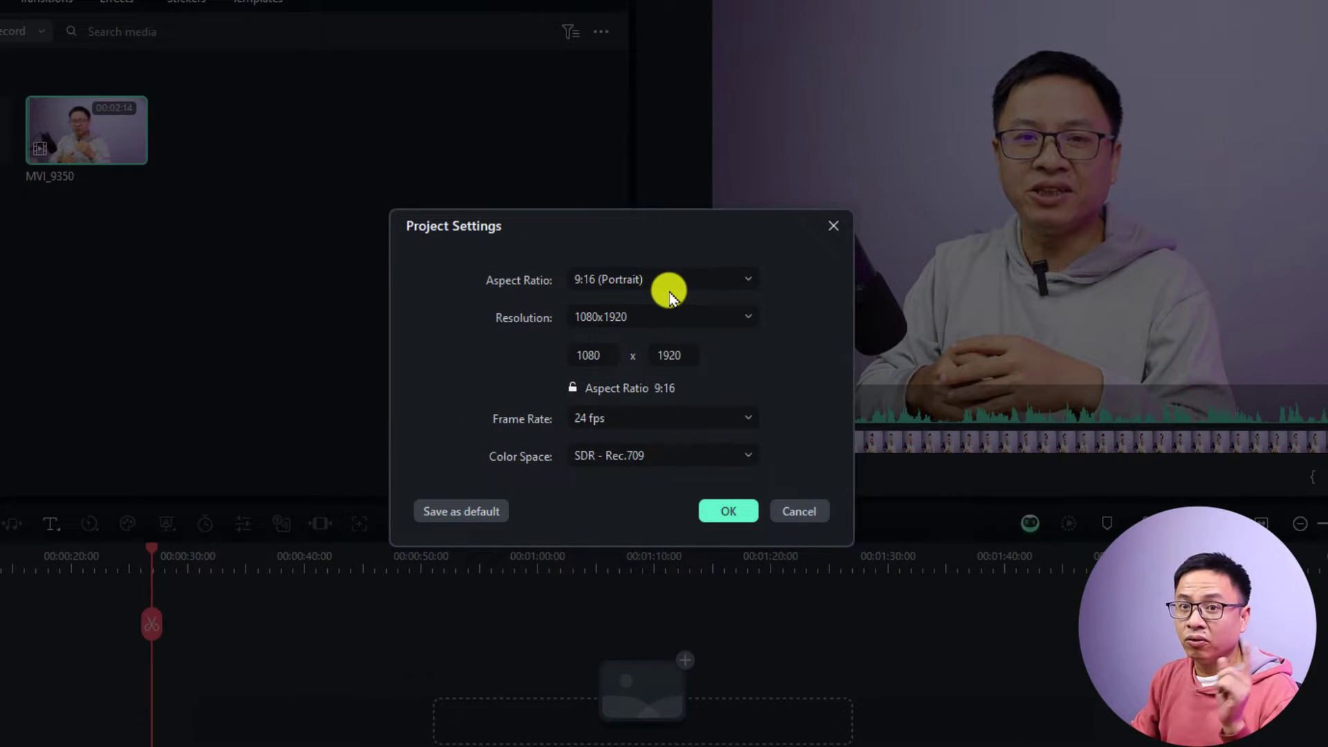
{"action": "left_click", "coordinate": [669, 281]}
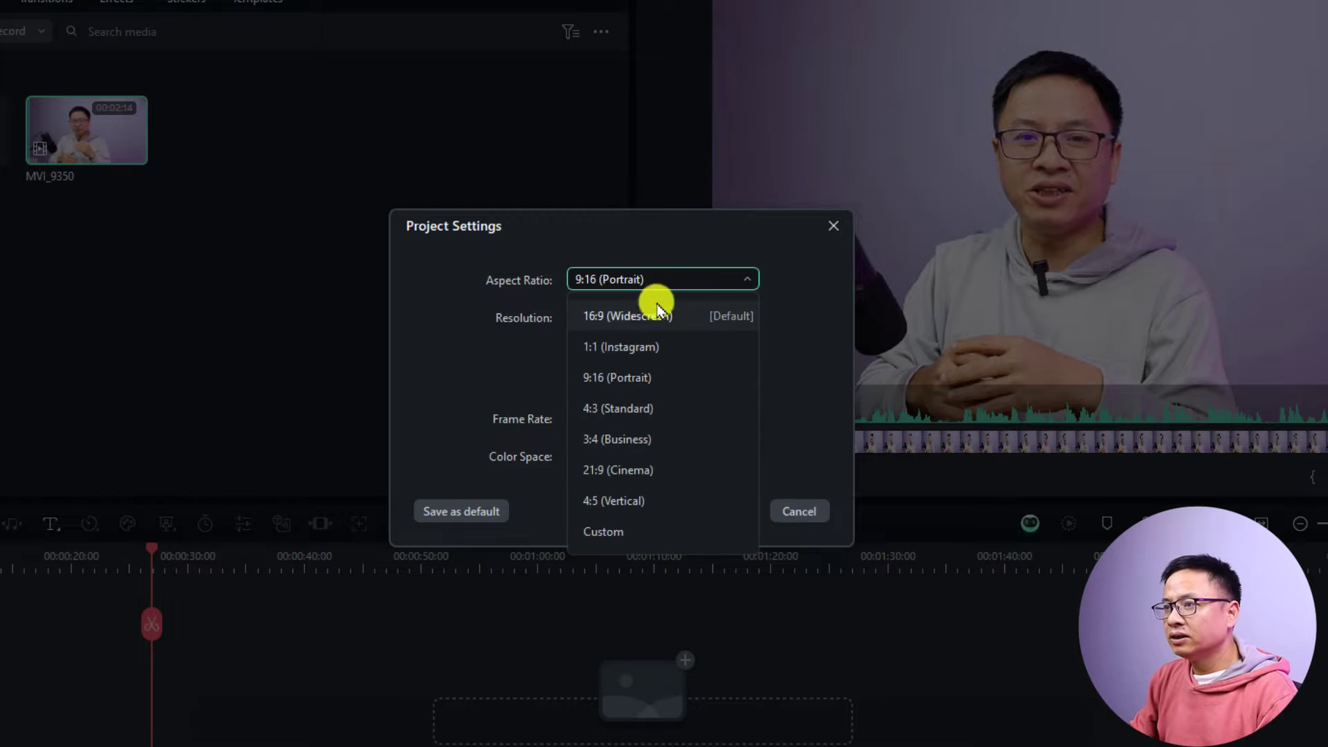
{"action": "left_click", "coordinate": [593, 348]}
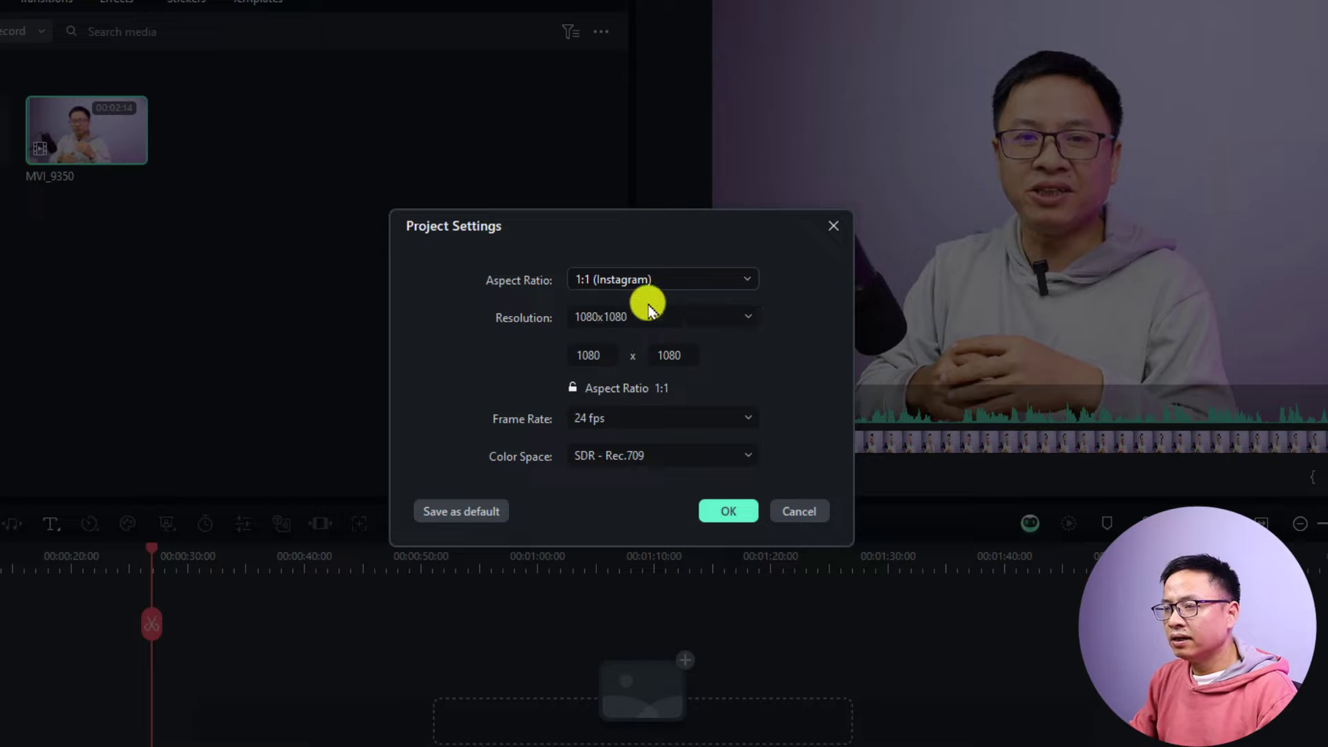
{"action": "left_click", "coordinate": [719, 516]}
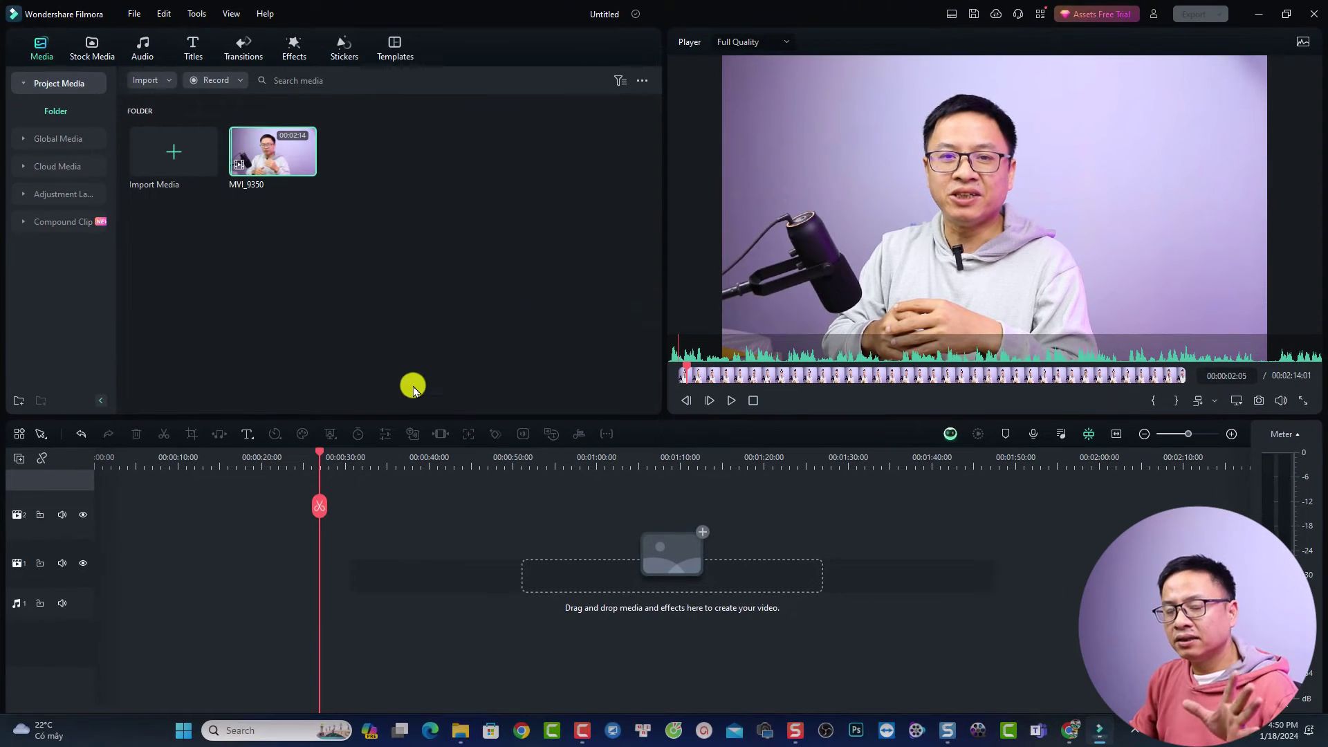
Drop MVI_9350 on video track 1, keep the 1080x1080 project settings, and select it in the Player
{"action": "left_click_drag", "start_coordinate": [273, 170], "coordinate": [55, 574]}
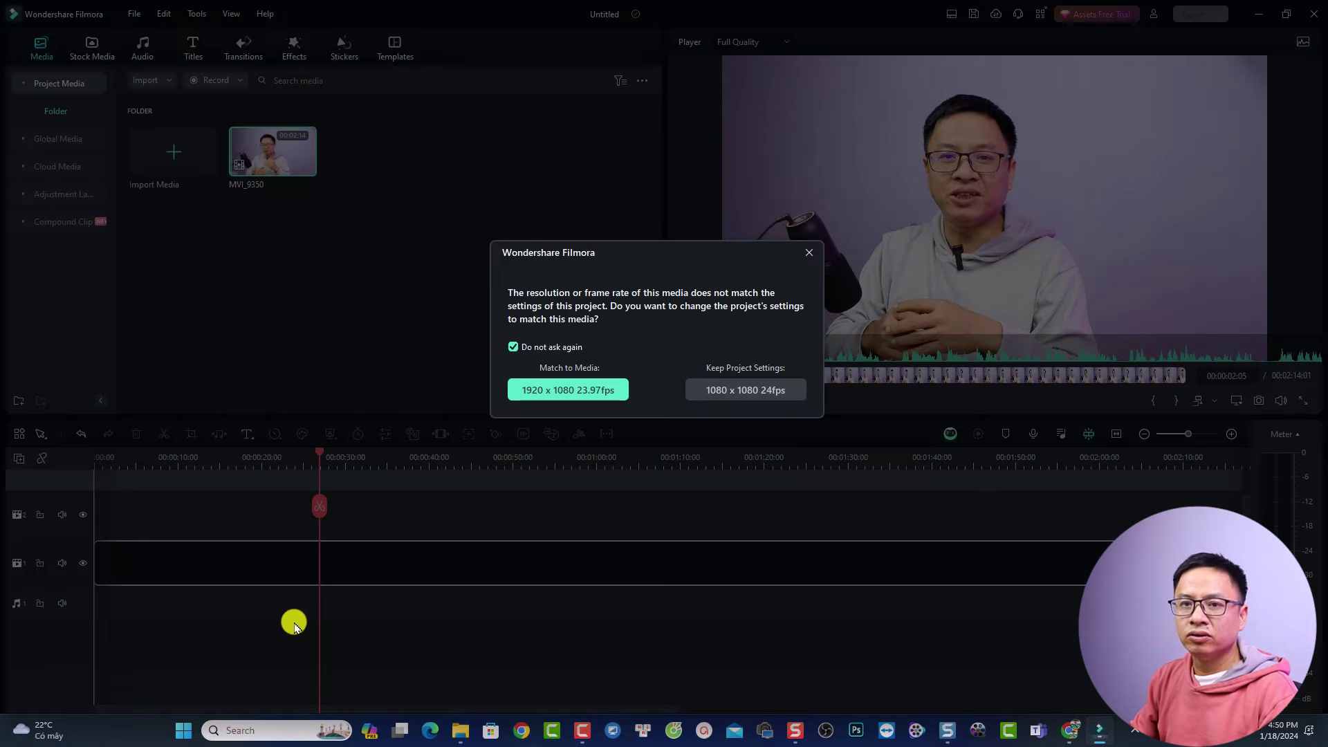
{"action": "left_click", "coordinate": [746, 392]}
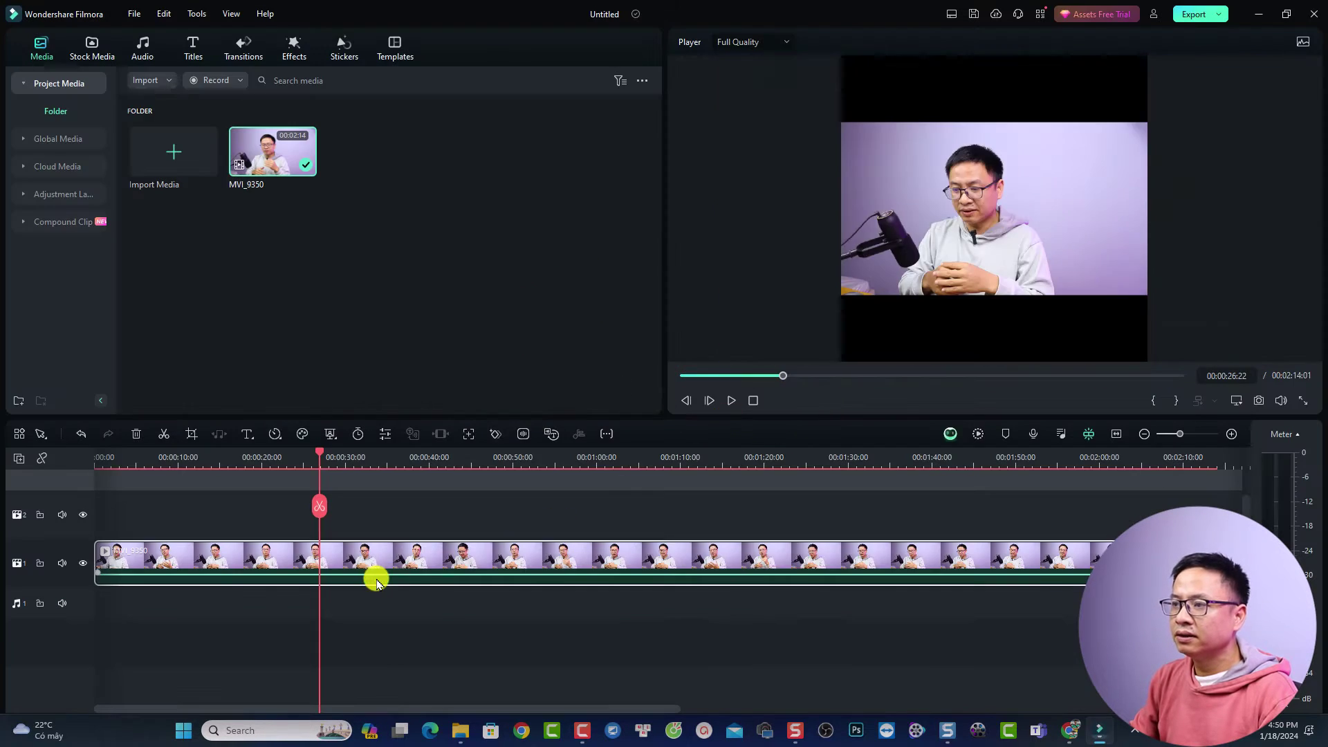
{"action": "left_click", "coordinate": [975, 226]}
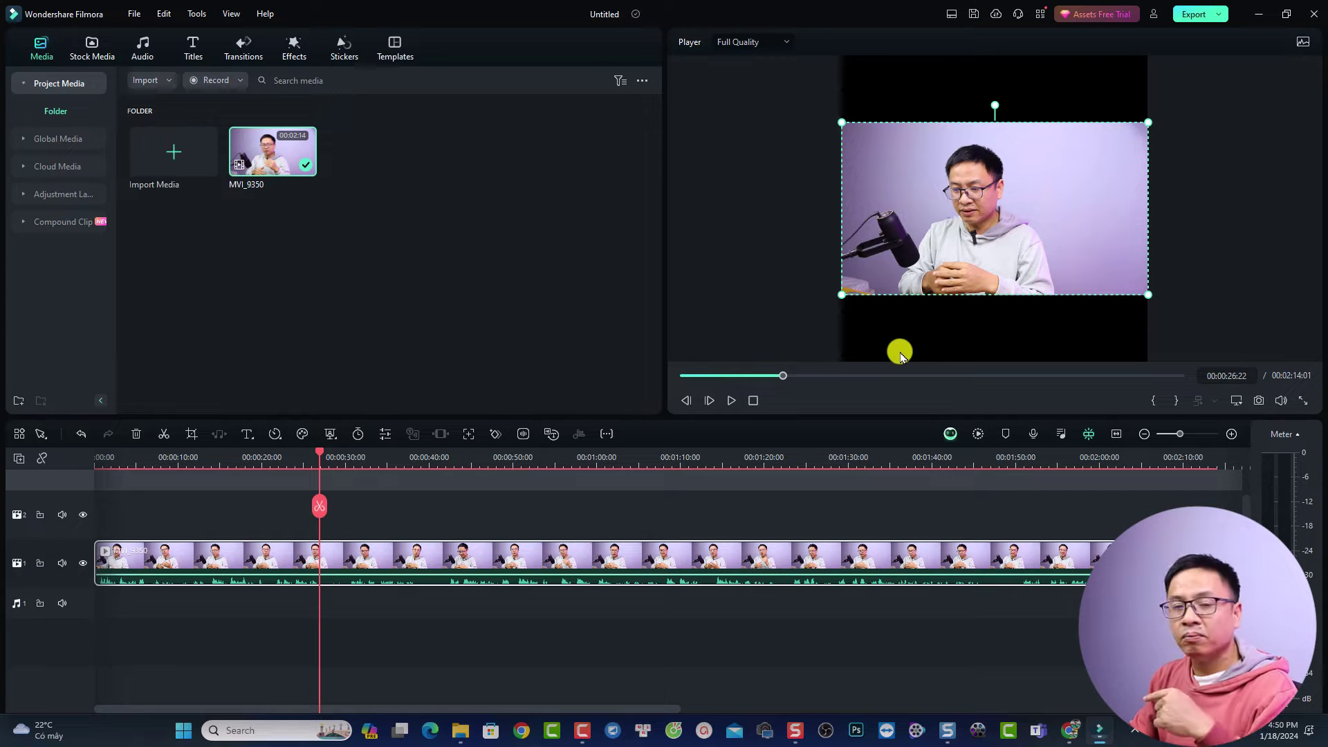
Apply Crop to Fit, then shift the square crop box slightly left over the speaker
{"action": "right_click", "coordinate": [349, 563]}
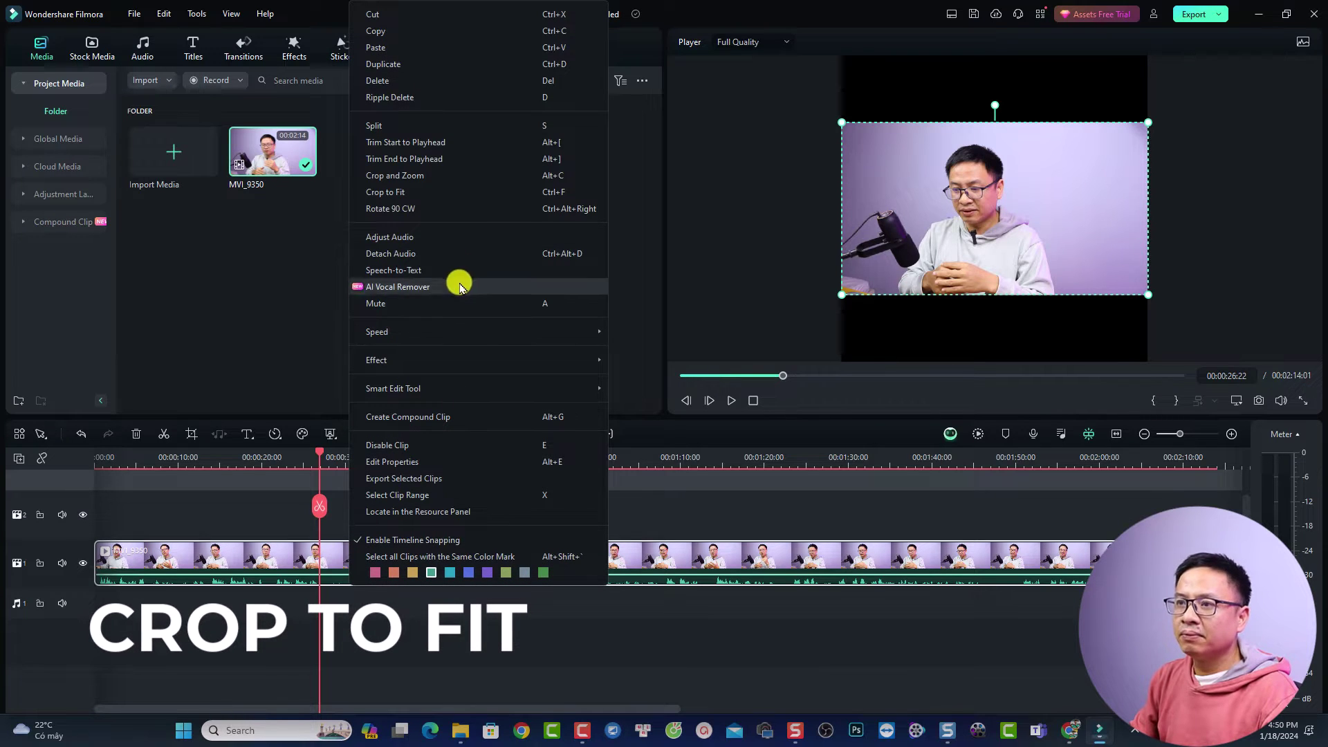
{"action": "left_click", "coordinate": [385, 193]}
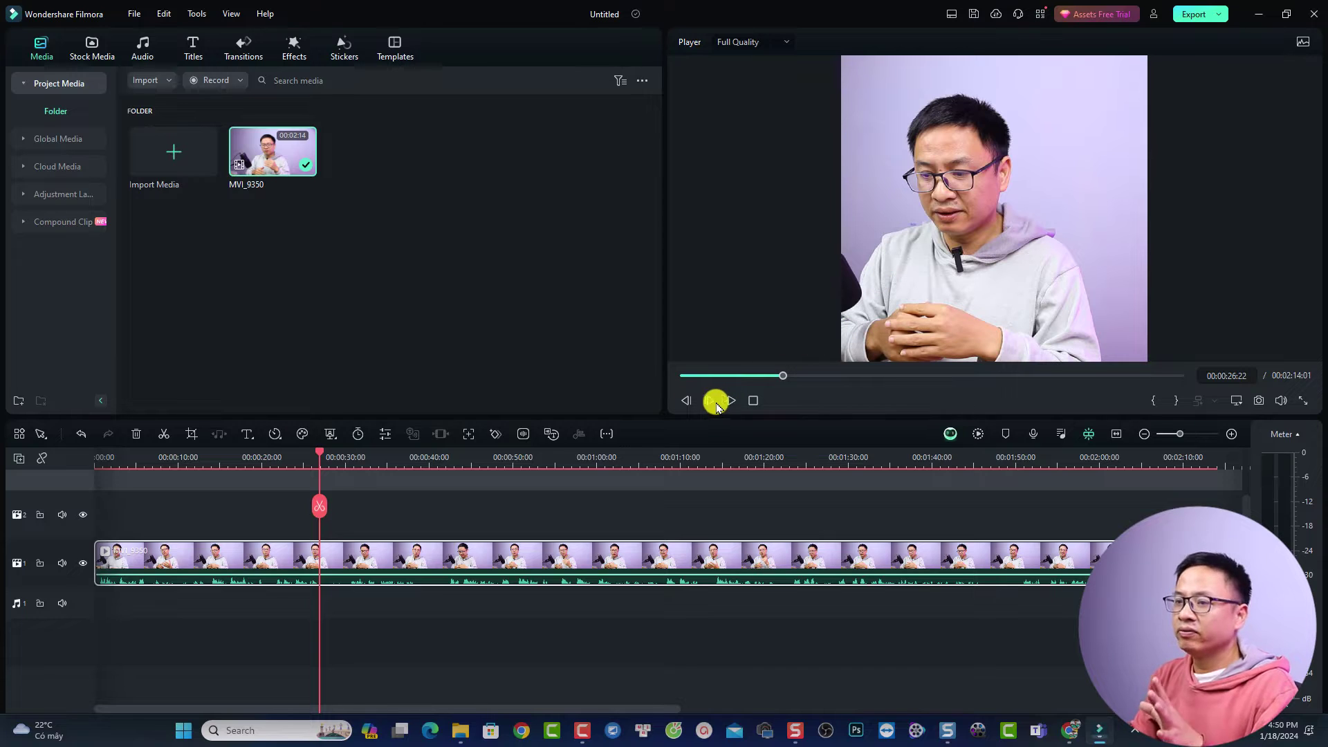
{"action": "left_click", "coordinate": [192, 435]}
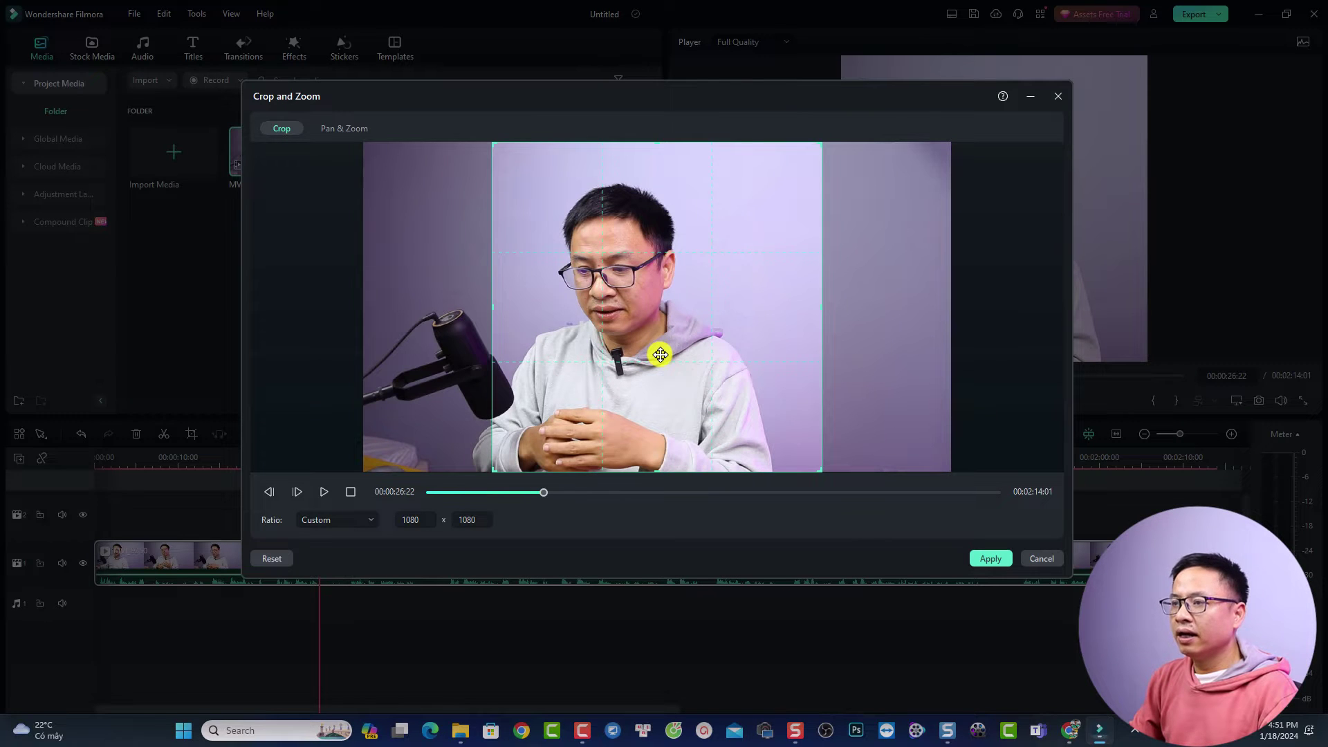
{"action": "left_click_drag", "start_coordinate": [661, 355], "coordinate": [619, 354]}
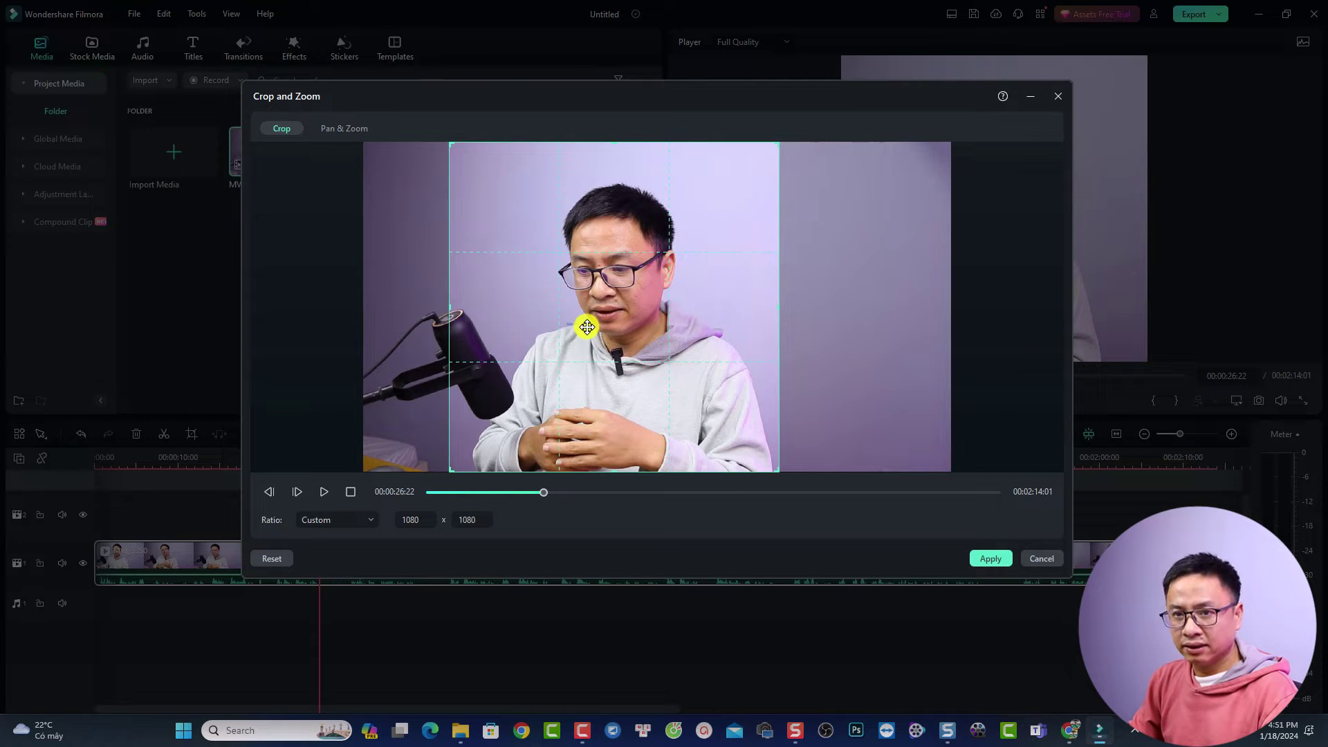
Apply the adjusted crop and position the playhead at about 00:00:33
{"action": "left_click", "coordinate": [987, 562]}
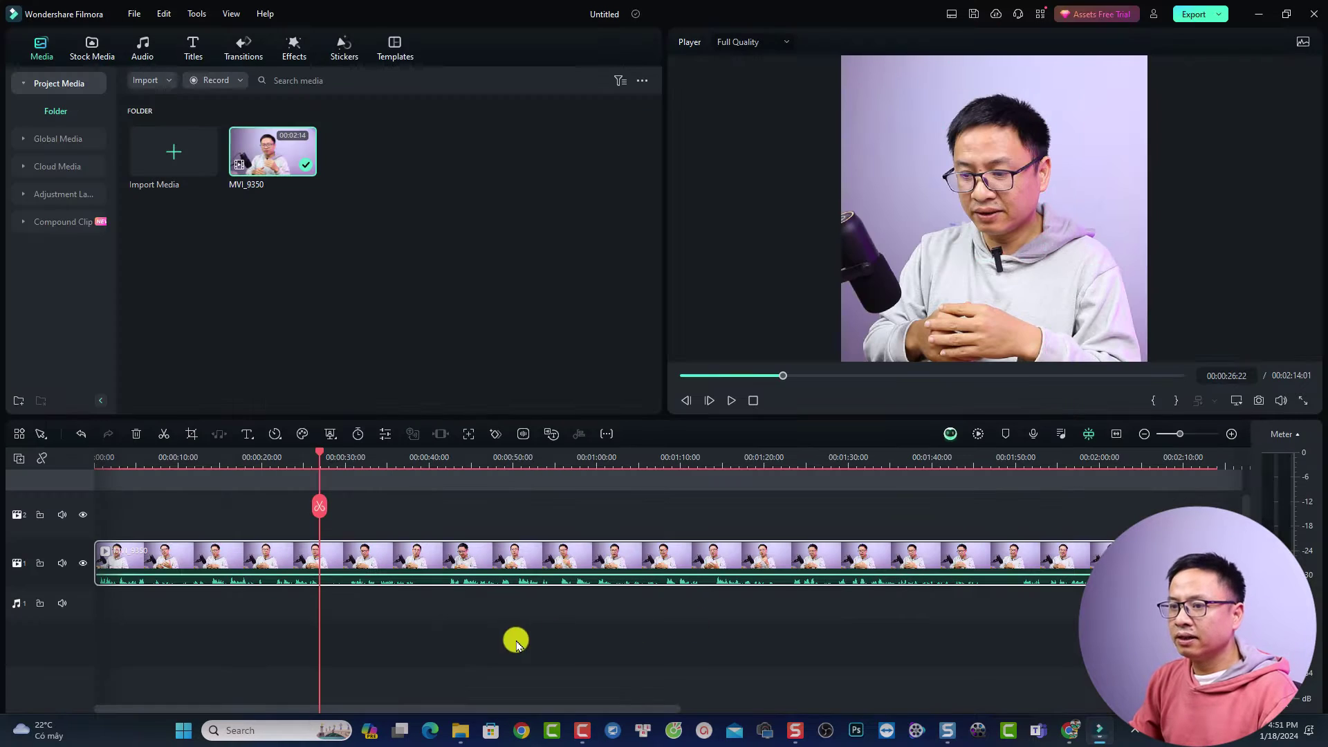
{"action": "left_click", "coordinate": [374, 622]}
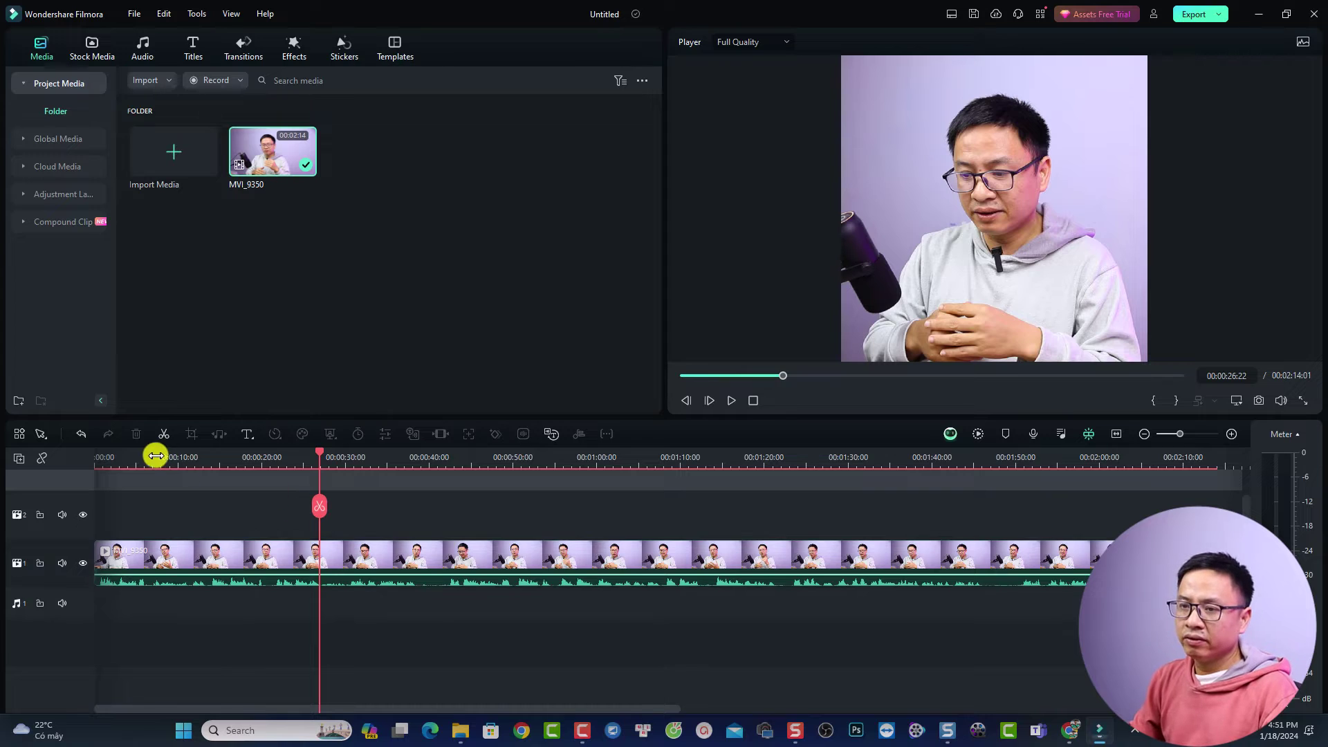
{"action": "left_click", "coordinate": [155, 456]}
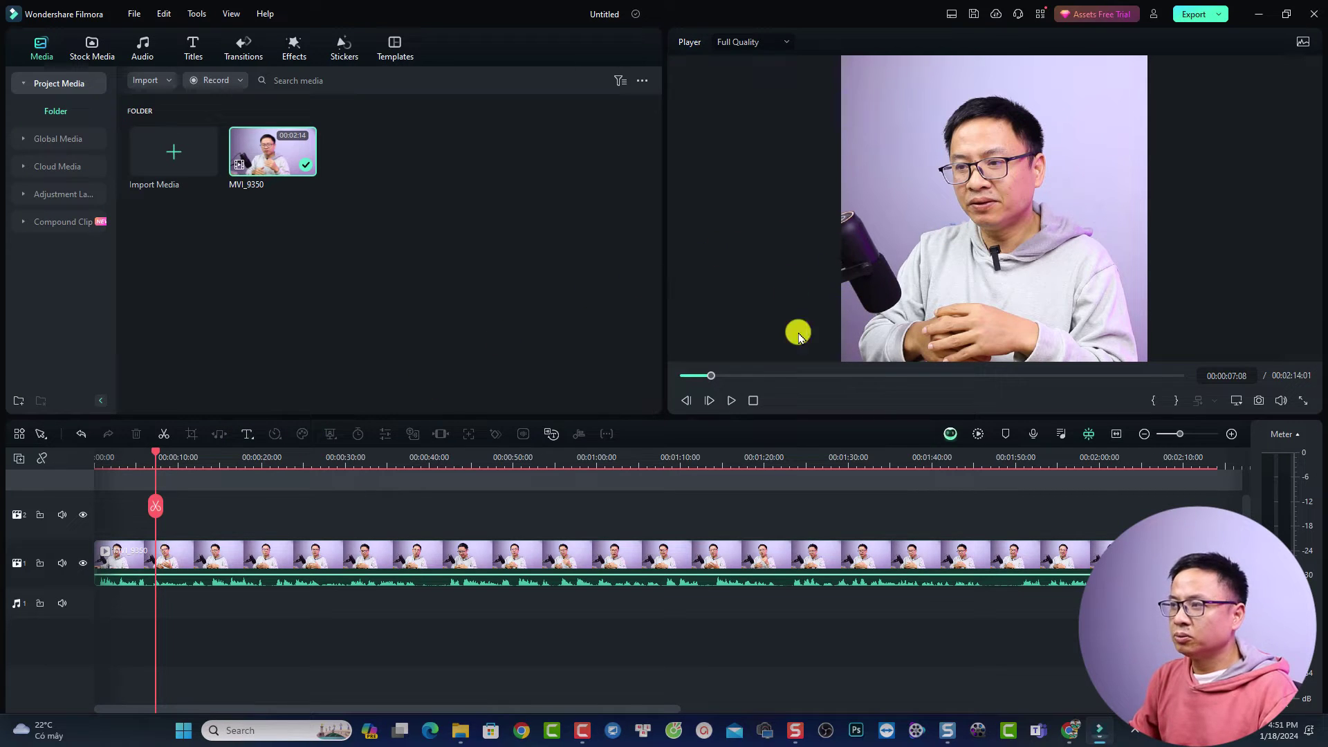
{"action": "left_click", "coordinate": [213, 458]}
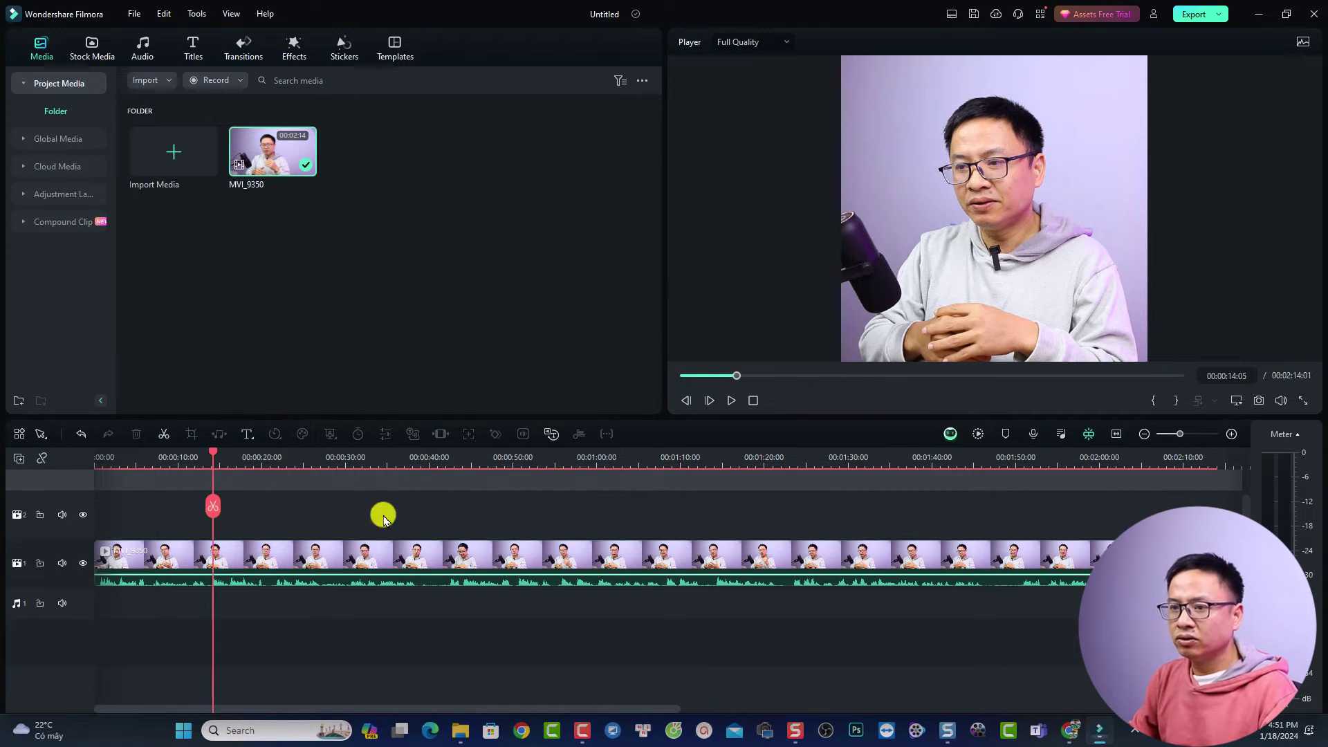
{"action": "left_click", "coordinate": [594, 457]}
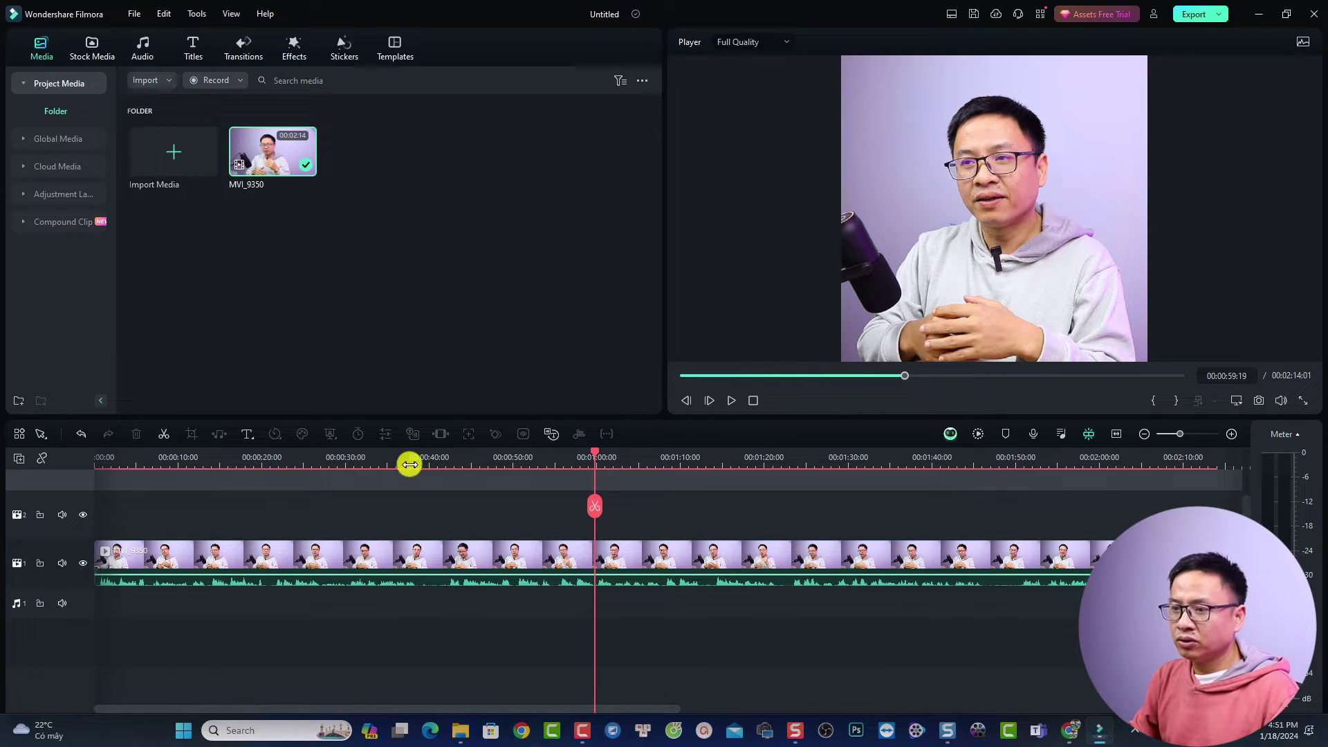
{"action": "left_click", "coordinate": [377, 458]}
Split MVI_9350 at about 33 seconds and select the left part
{"action": "left_click", "coordinate": [377, 551]}
{"action": "key", "text": "ctrl+b"}
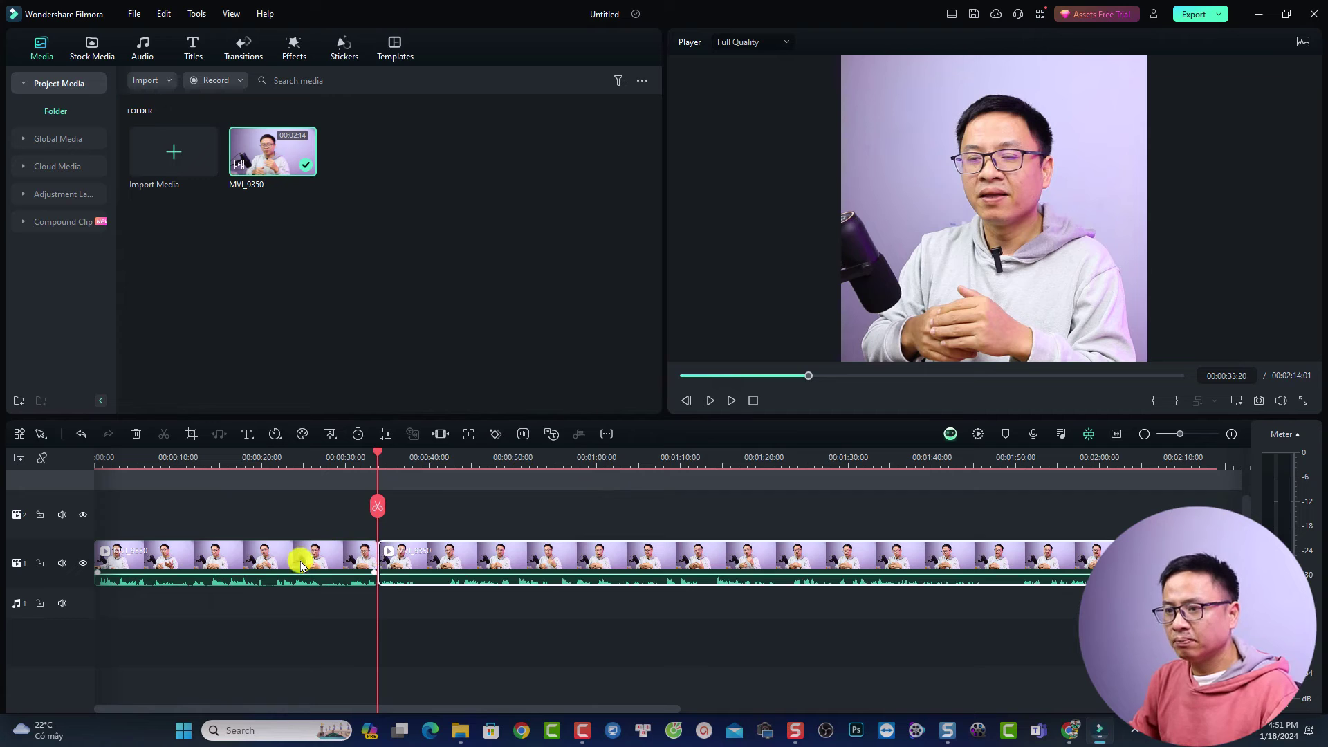
{"action": "left_click", "coordinate": [301, 565]}
{"action": "left_click", "coordinate": [238, 457]}
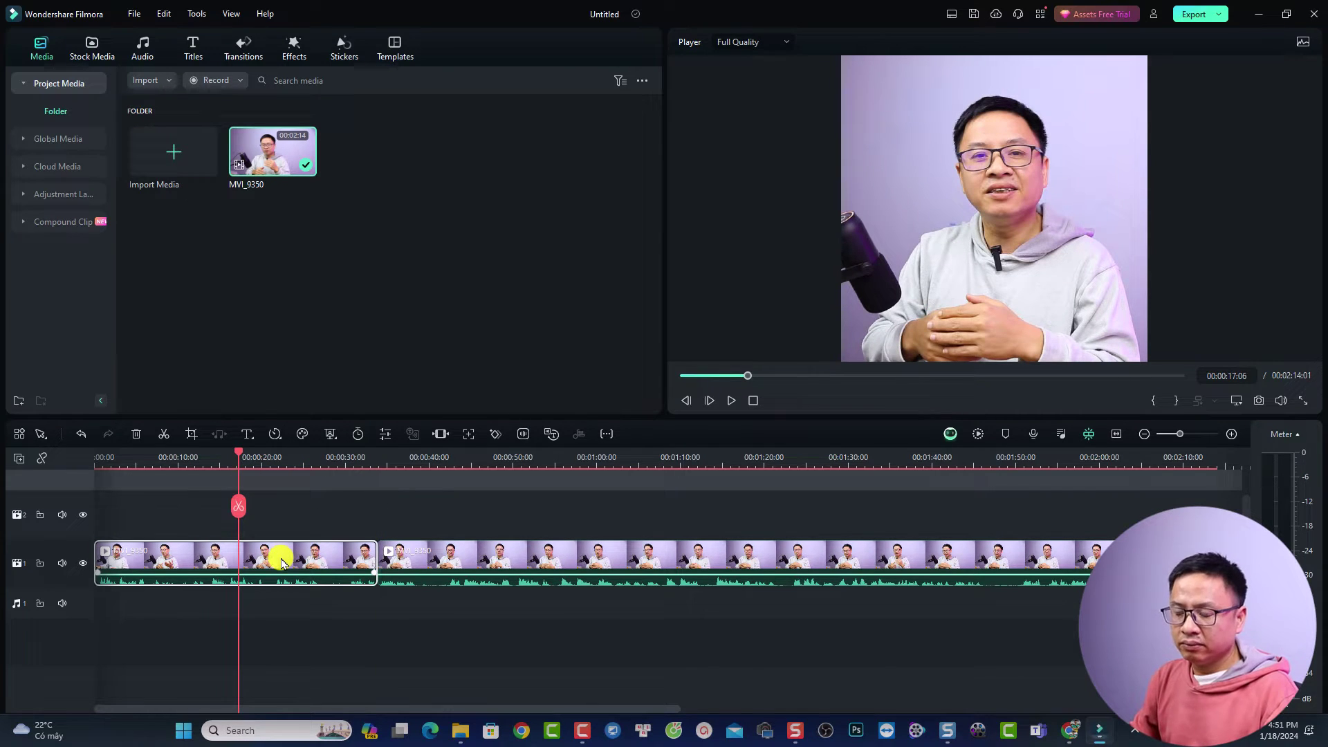
Mark a range covering the left clip with X
{"action": "key", "text": "x"}
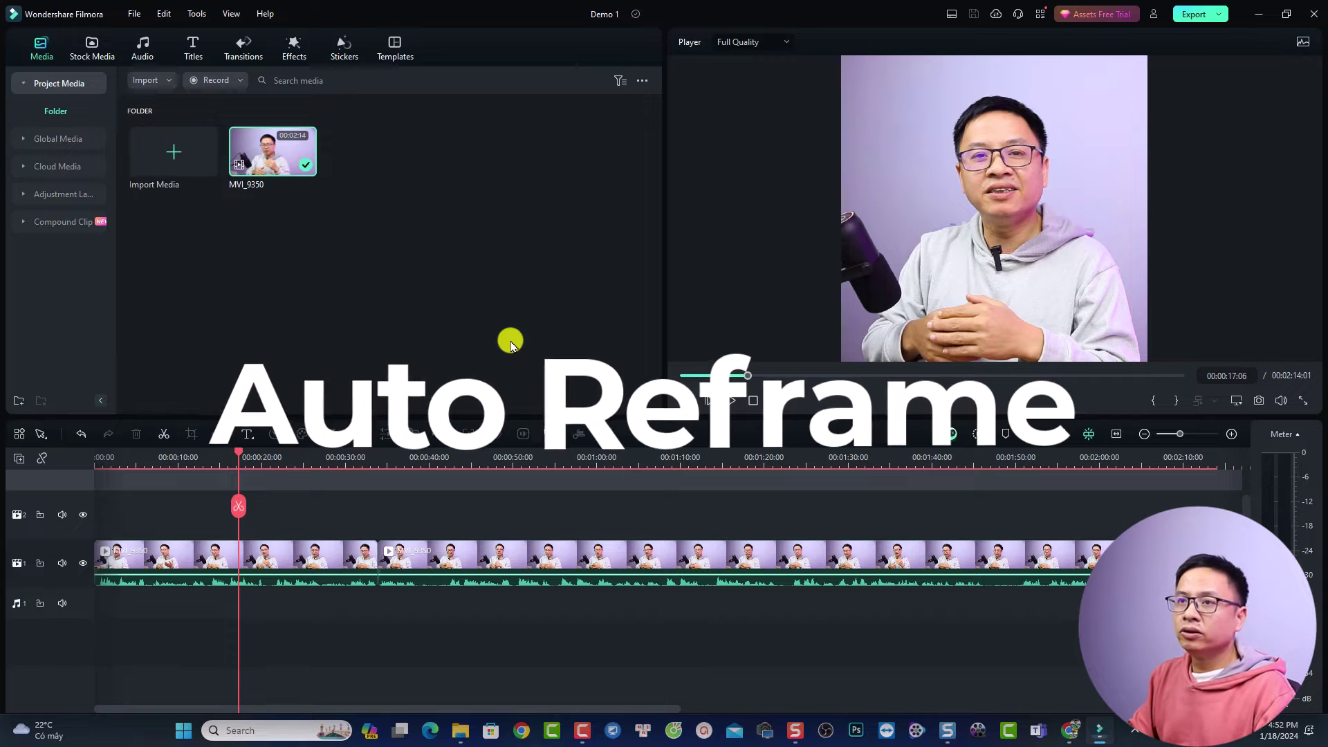
Return to the startup window and scroll the feature cards right to reach Auto Reframe
{"action": "left_click", "coordinate": [132, 14]}
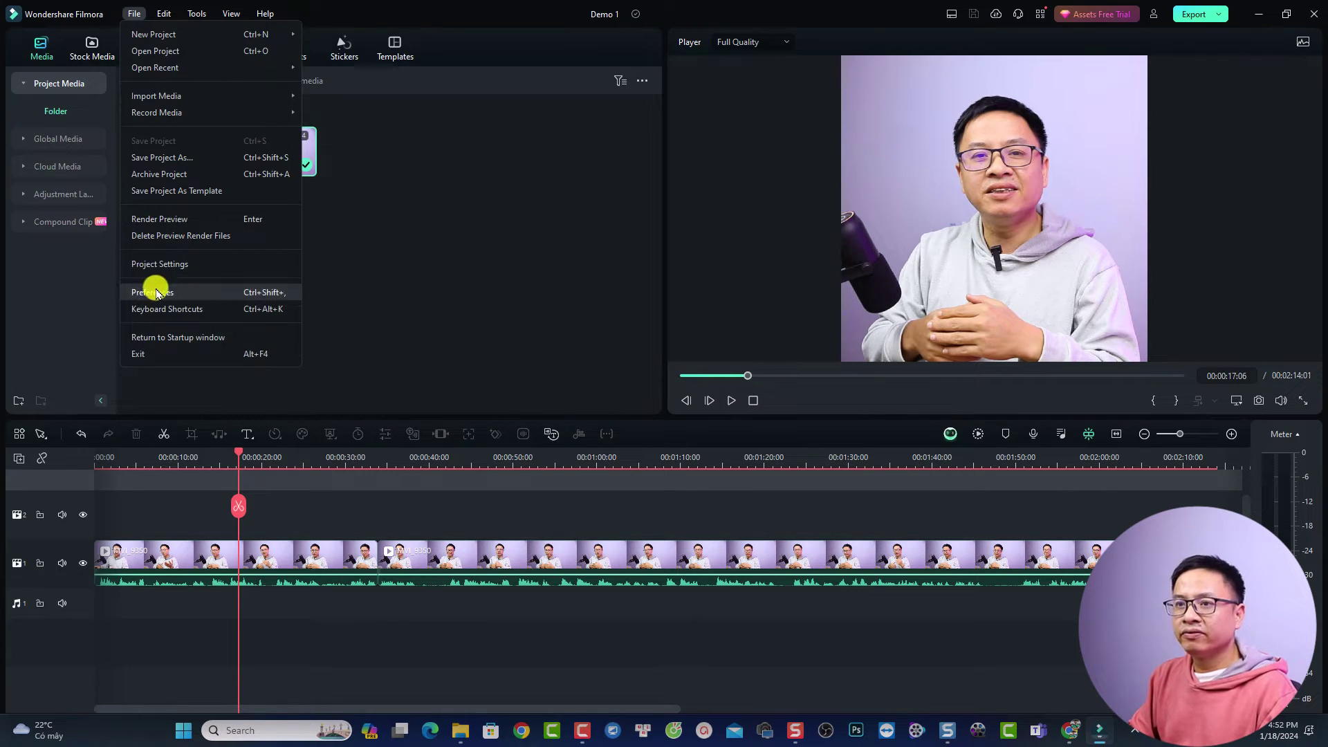
{"action": "left_click", "coordinate": [156, 337]}
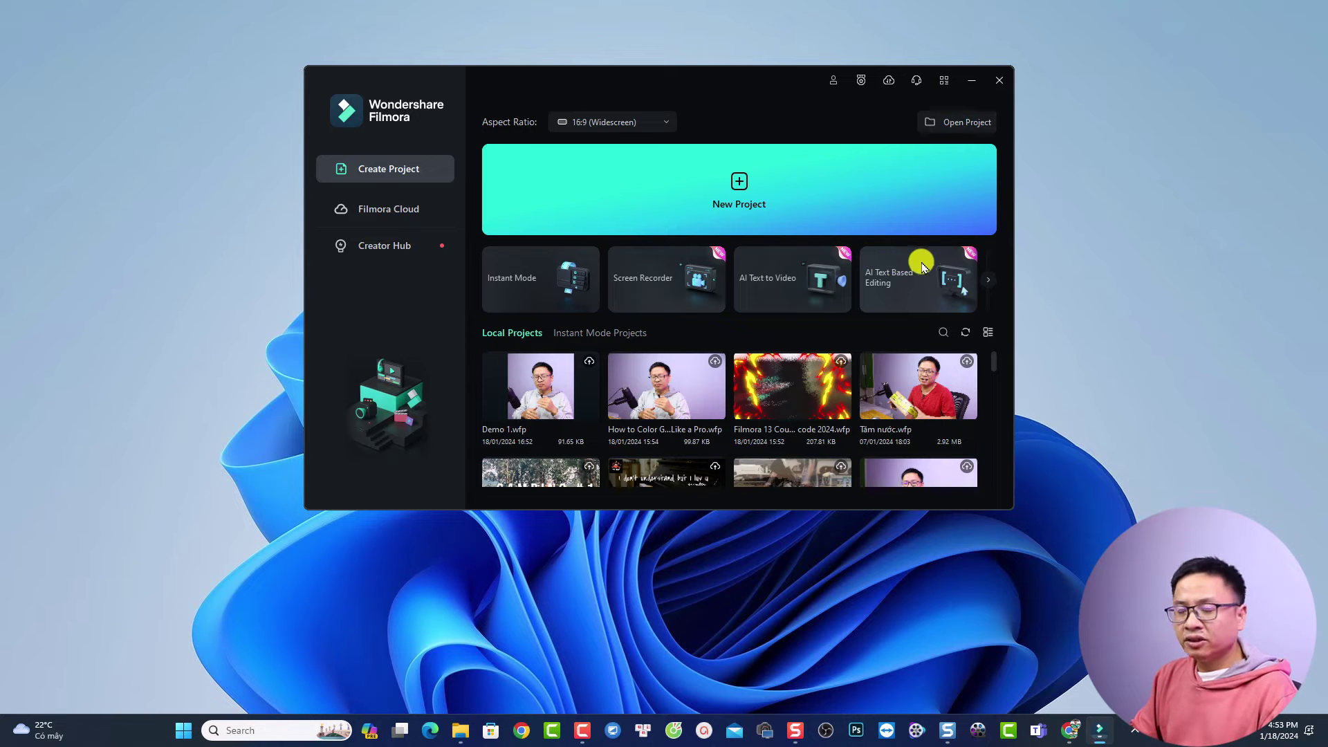
{"action": "left_click", "coordinate": [987, 280]}
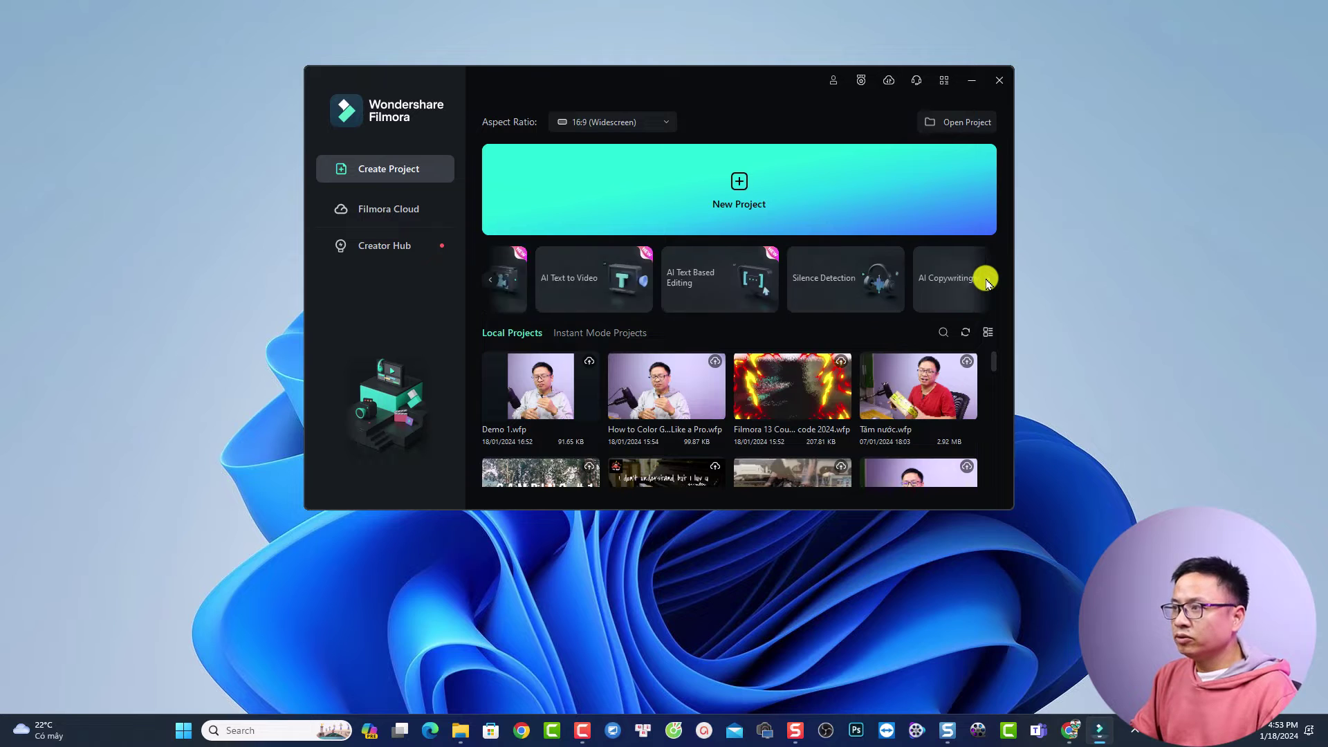
{"action": "left_click", "coordinate": [987, 280]}
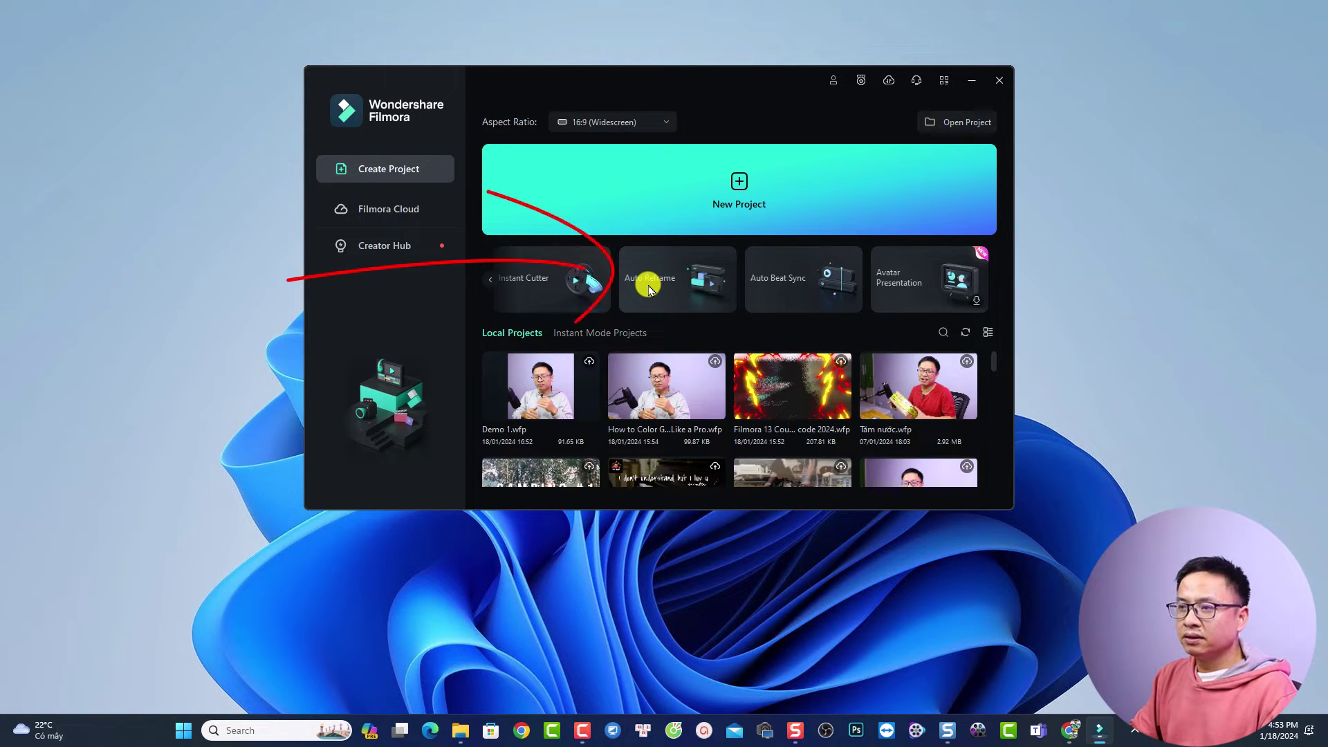
Launch Auto Reframe from its tile on the start screen
{"action": "left_click", "coordinate": [657, 289]}
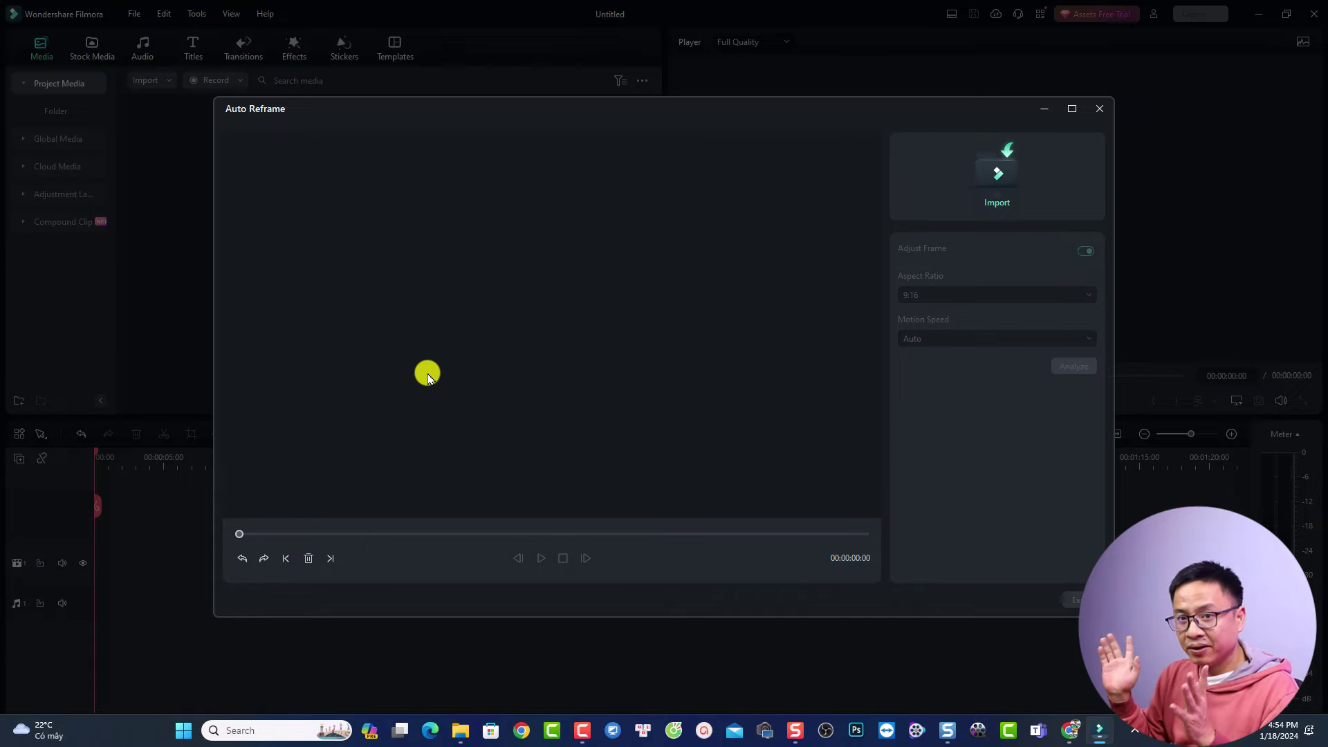
Import MVI_9350.MP4 into Auto Reframe through the Open dialog
{"action": "left_click", "coordinate": [997, 173]}
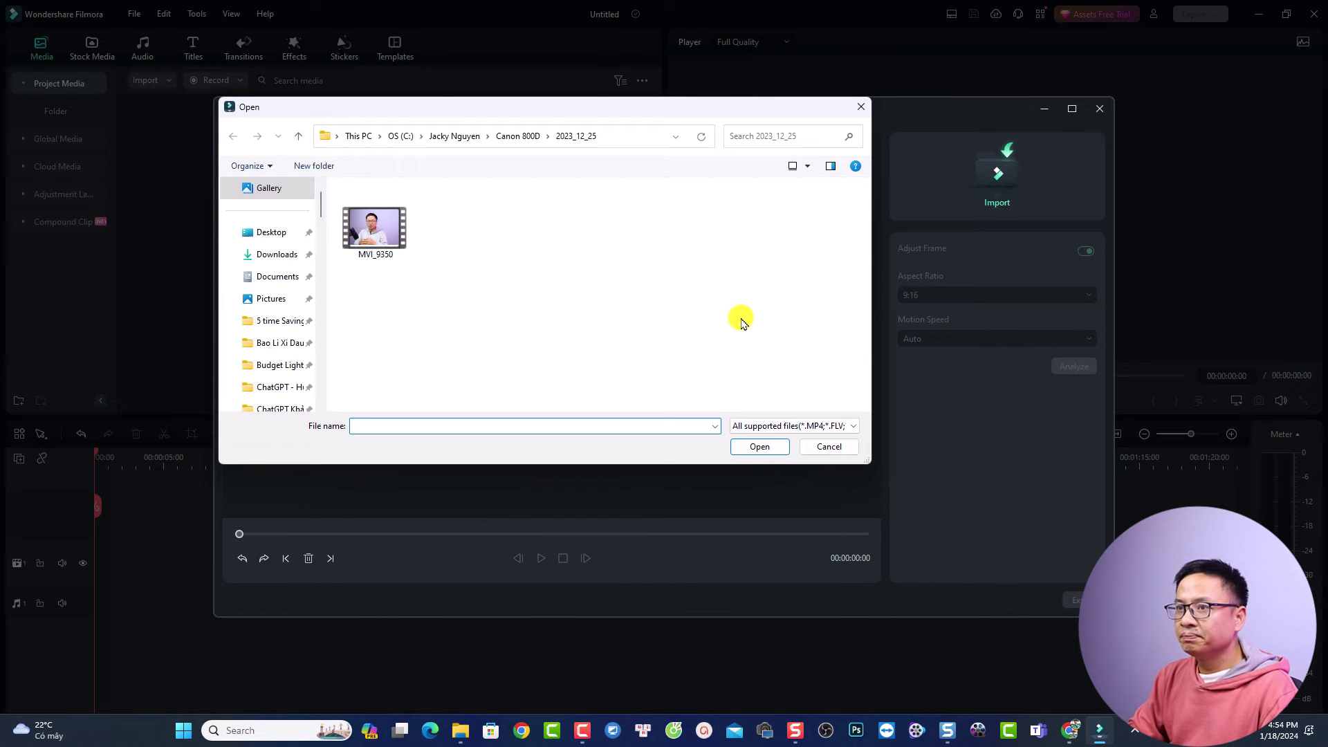
{"action": "left_click", "coordinate": [377, 228]}
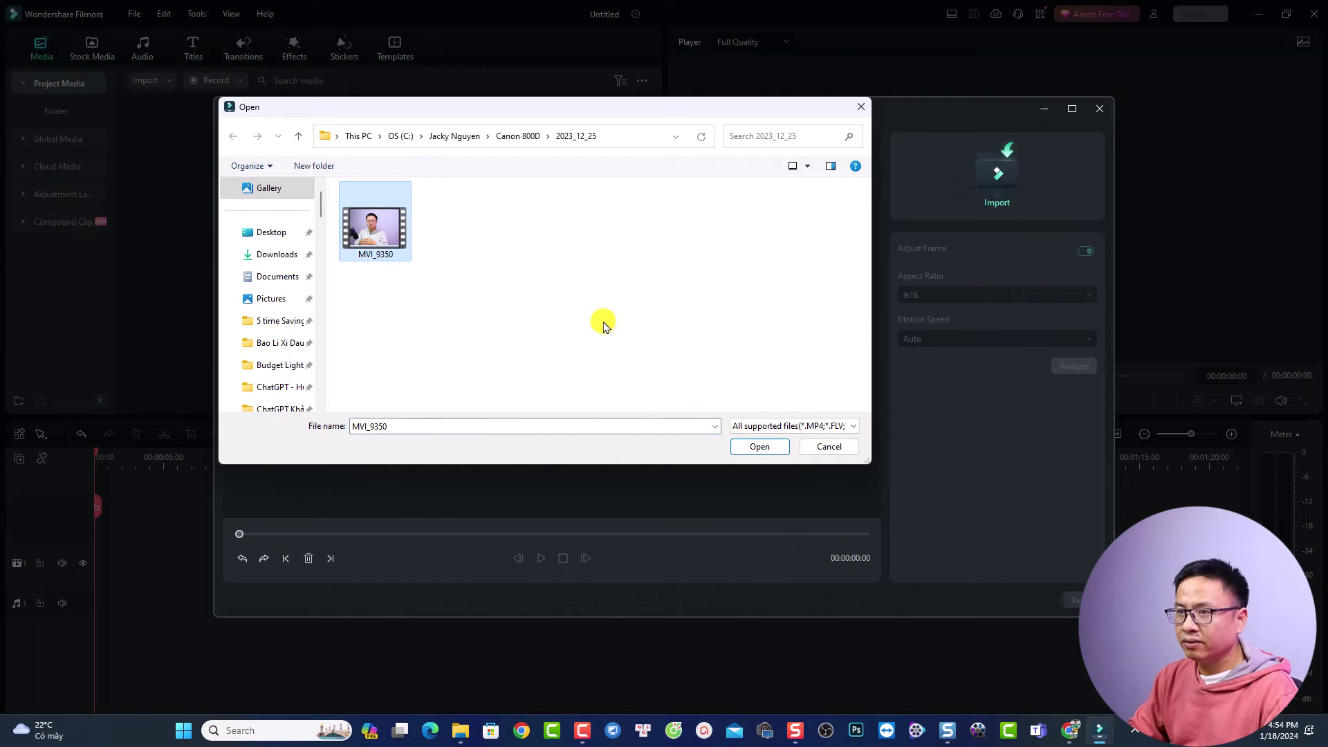
{"action": "left_click", "coordinate": [750, 446]}
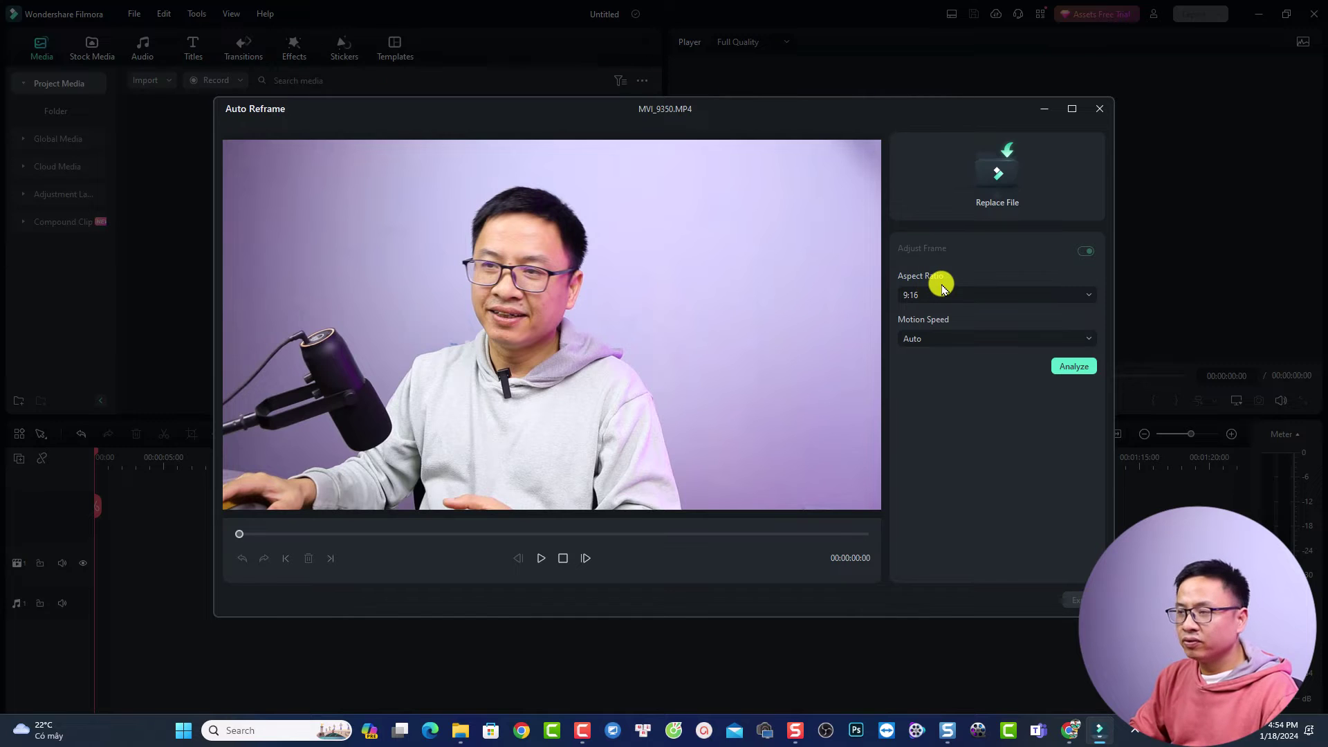
Choose the 1:1 aspect ratio and keep Motion Speed on Auto
{"action": "left_click", "coordinate": [920, 297]}
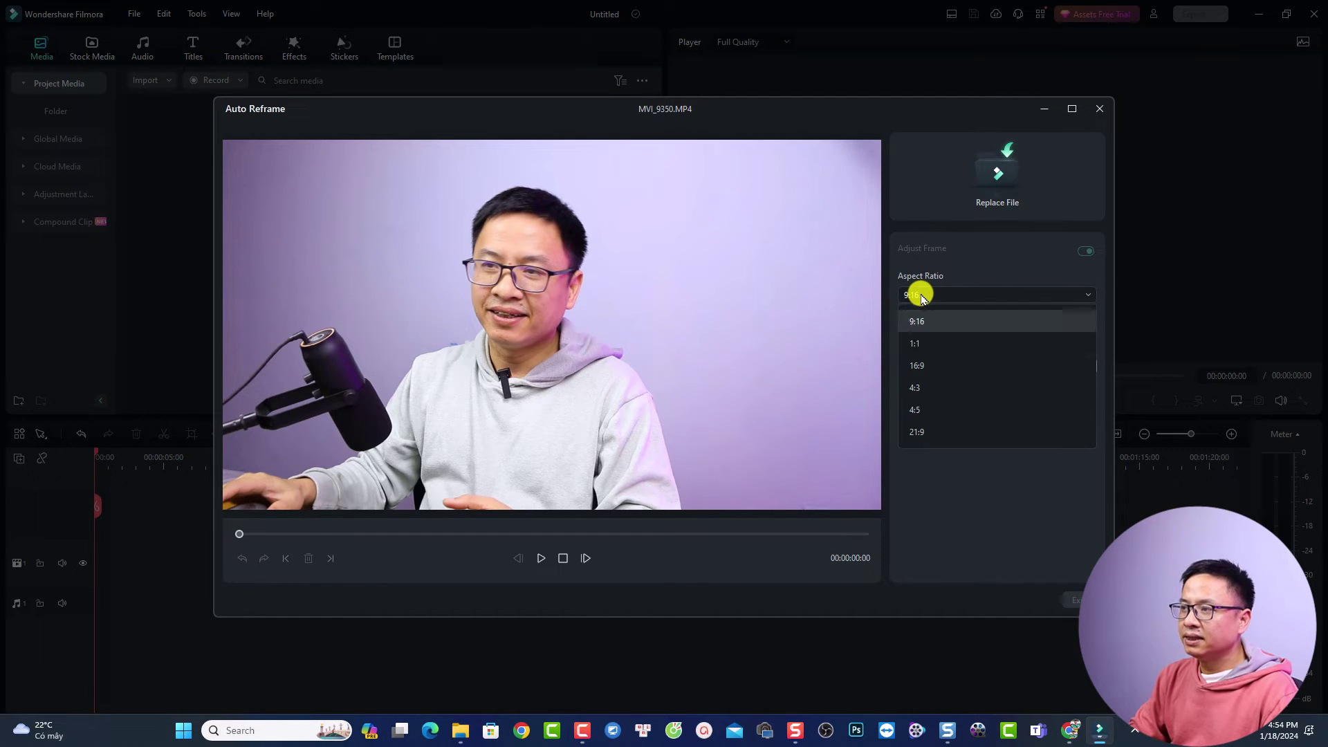
{"action": "left_click", "coordinate": [932, 344]}
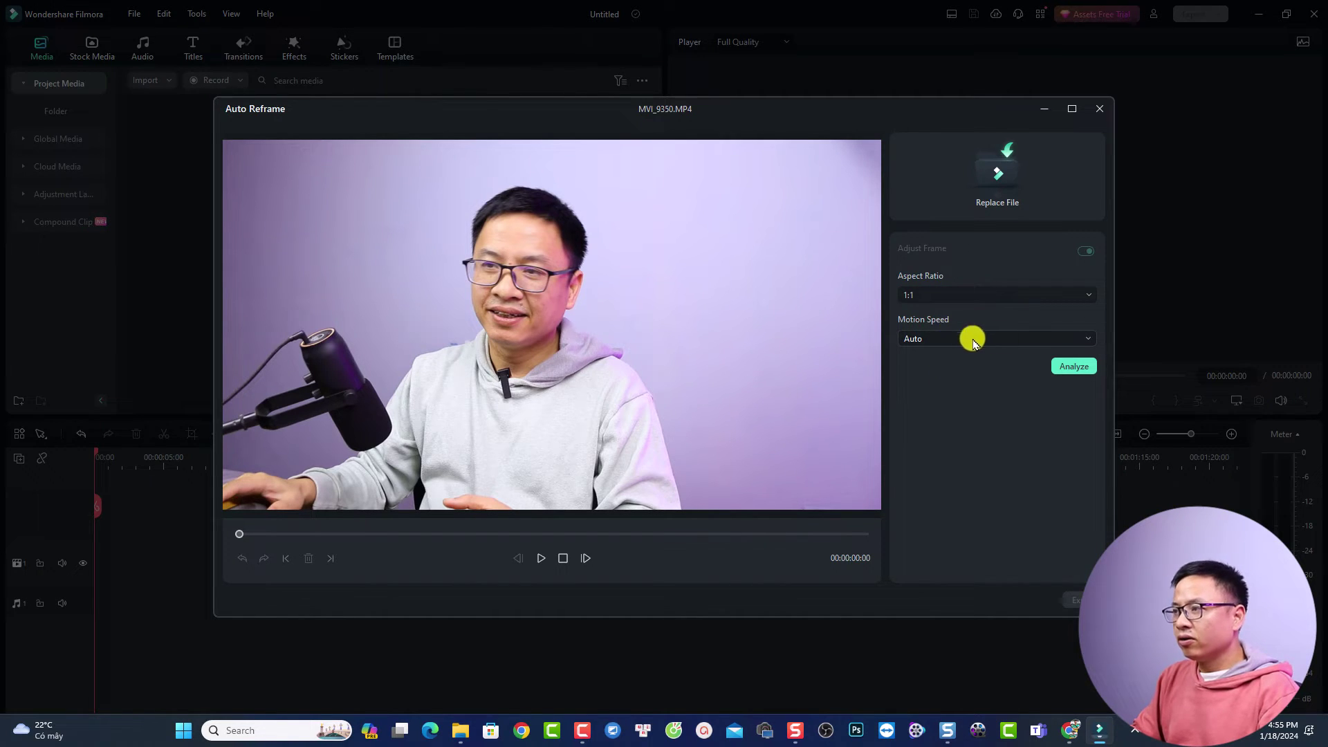
{"action": "left_click", "coordinate": [1072, 339]}
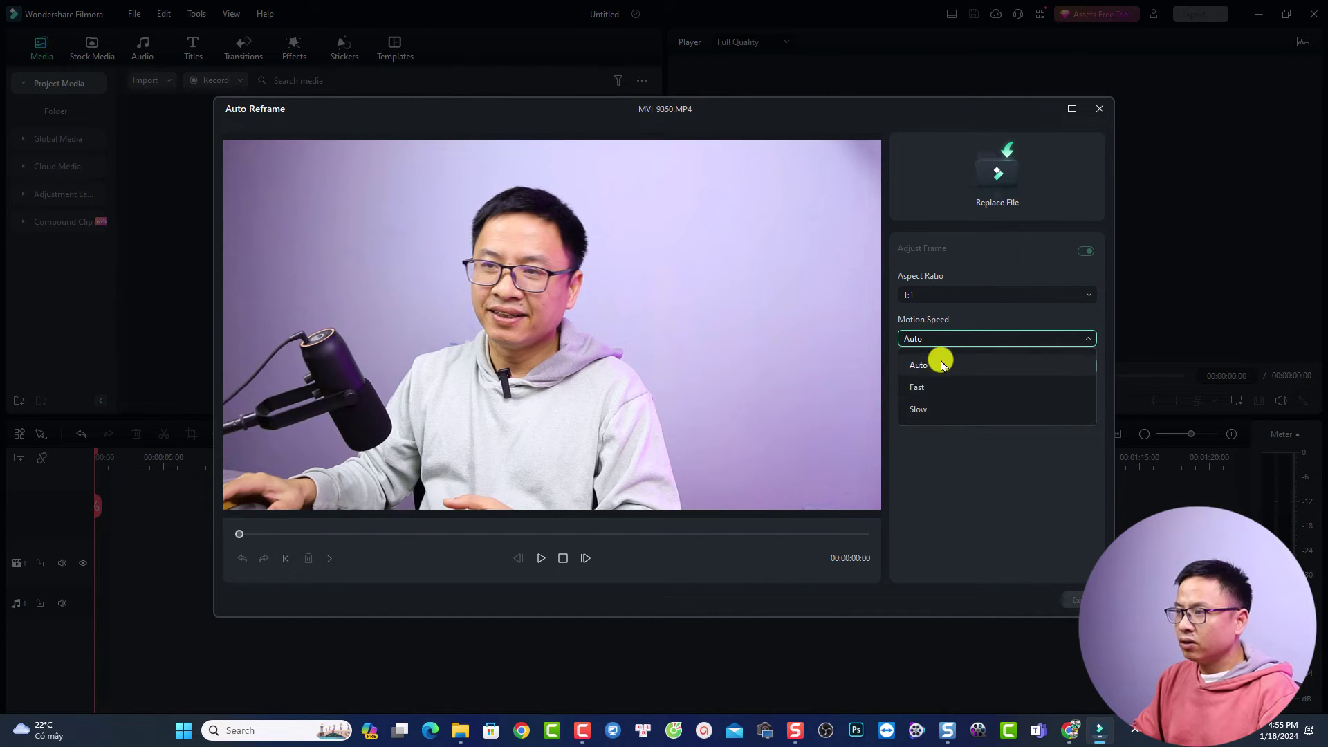
{"action": "left_click", "coordinate": [933, 366]}
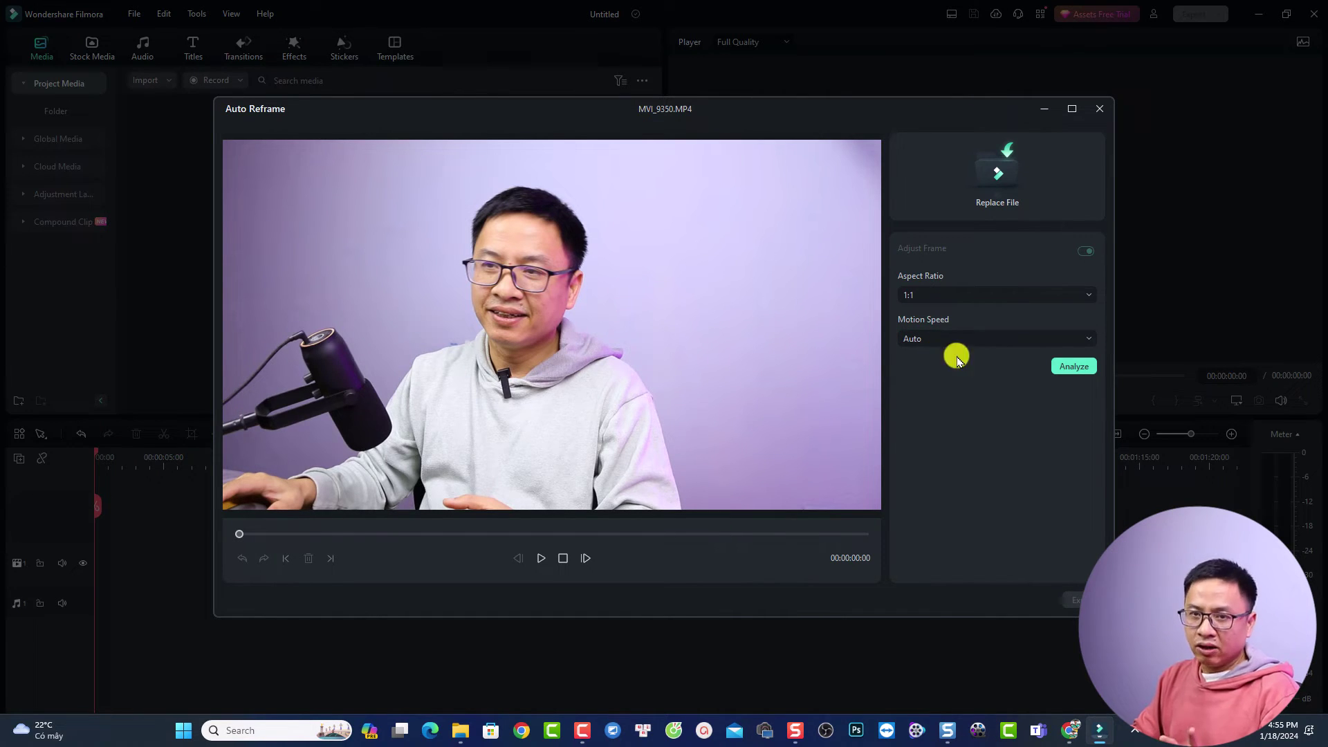
Analyze MVI_9350.MP4 into a 1:1 square reframe and preview the result
{"action": "left_click", "coordinate": [1070, 368]}
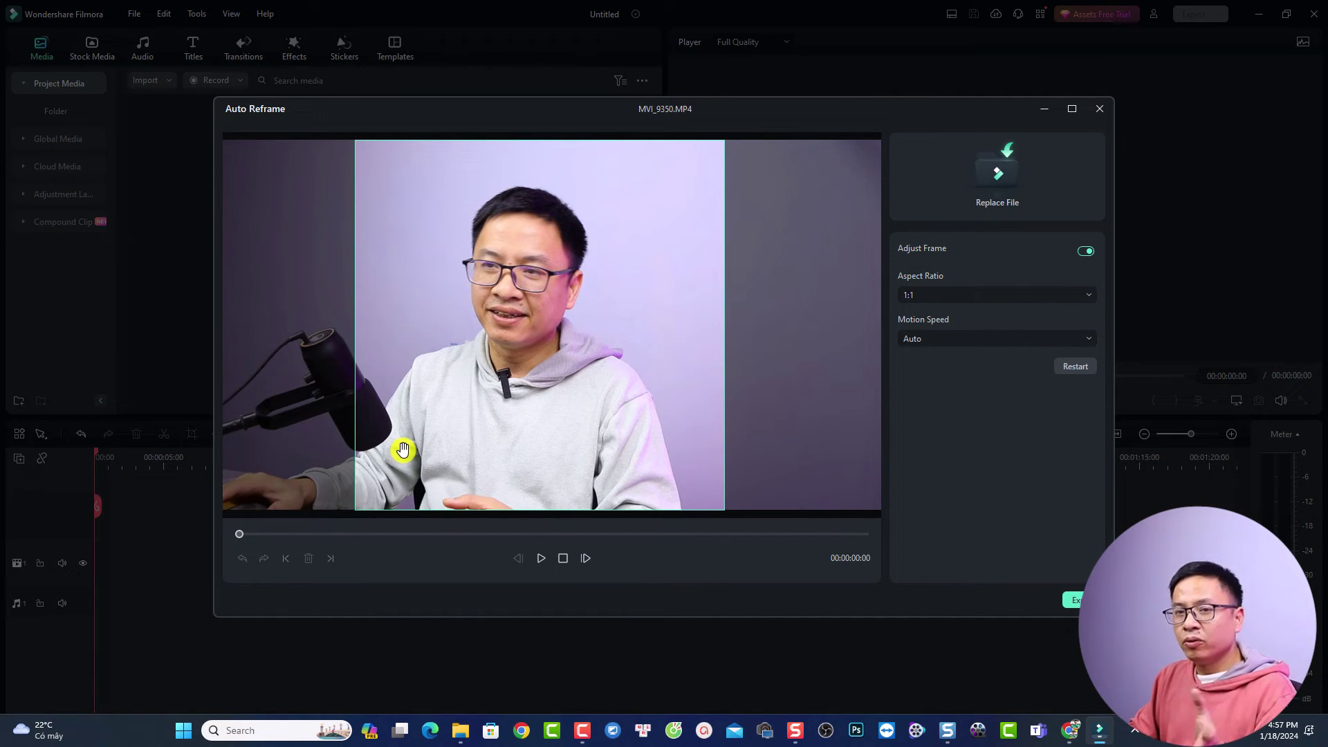
{"action": "key", "text": "space"}
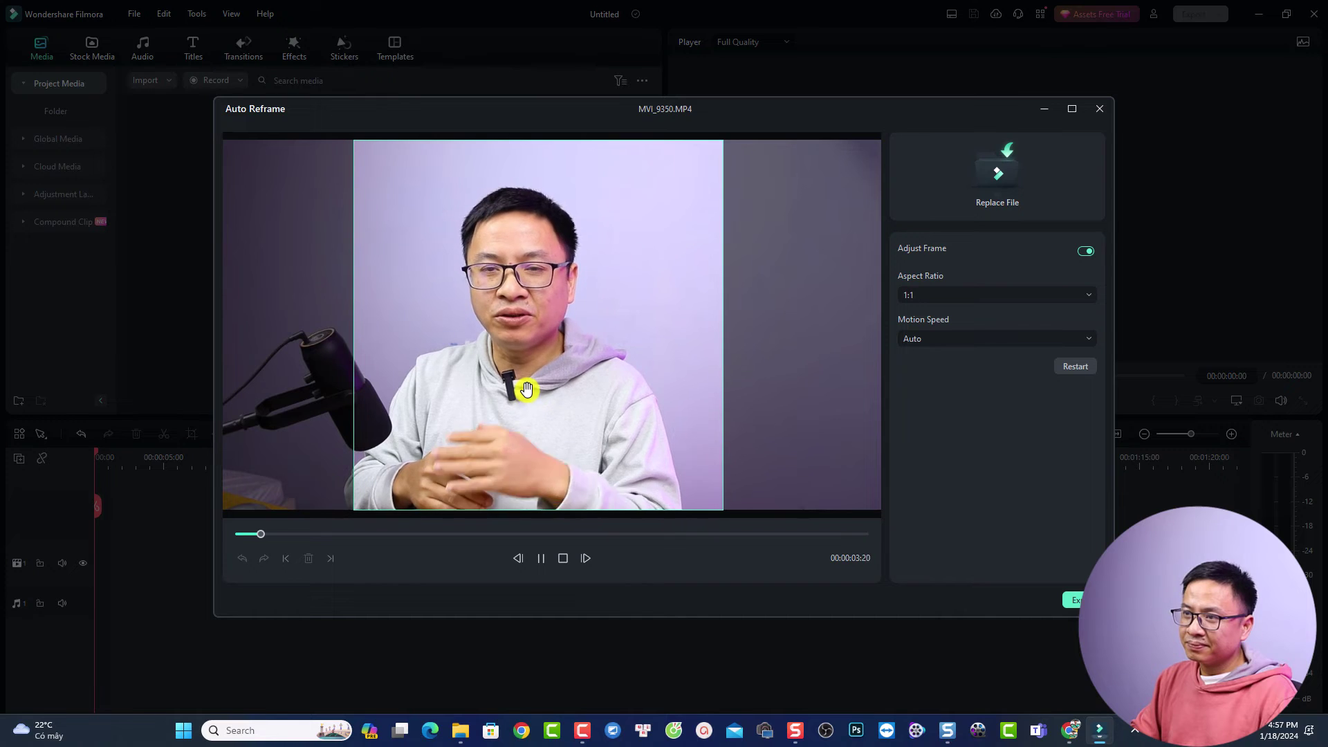
{"action": "key", "text": "space"}
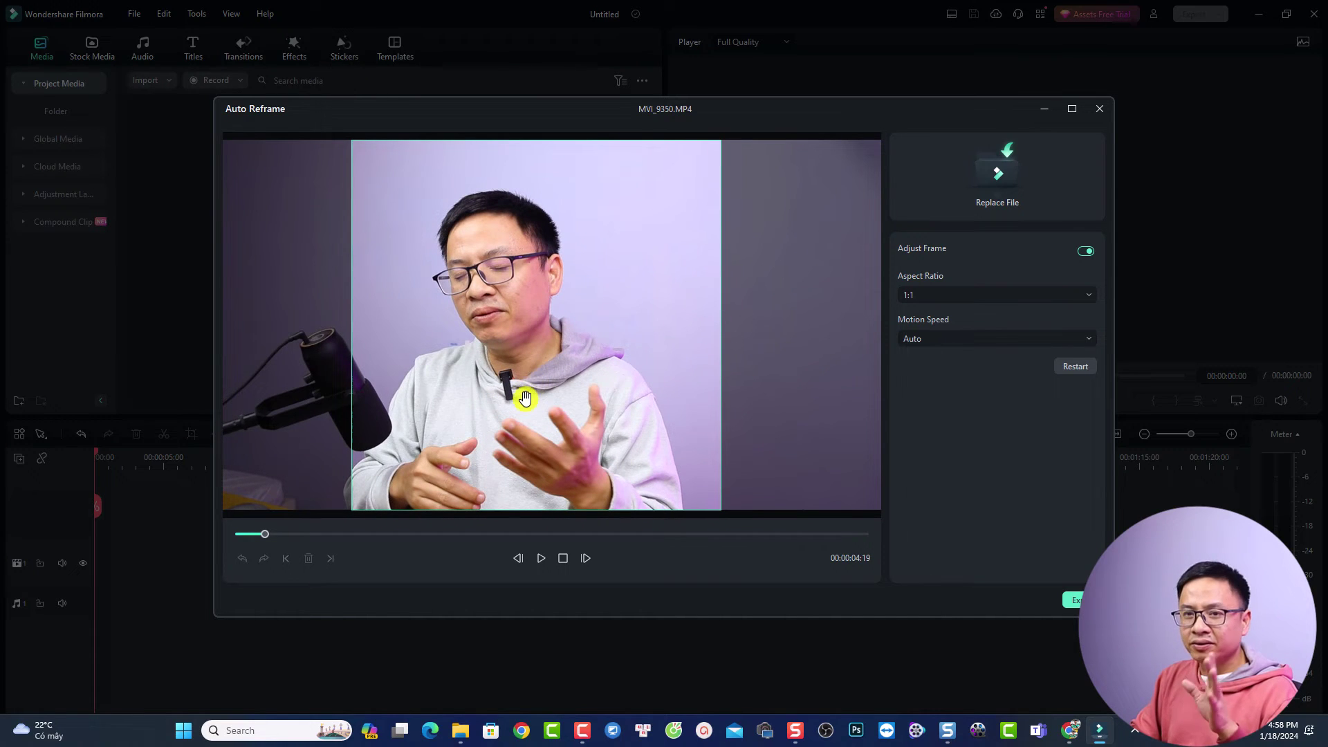
Nudge the square crop slightly left at two moments, replaying from about 2–3 seconds to check
{"action": "left_click_drag", "start_coordinate": [500, 373], "coordinate": [482, 374]}
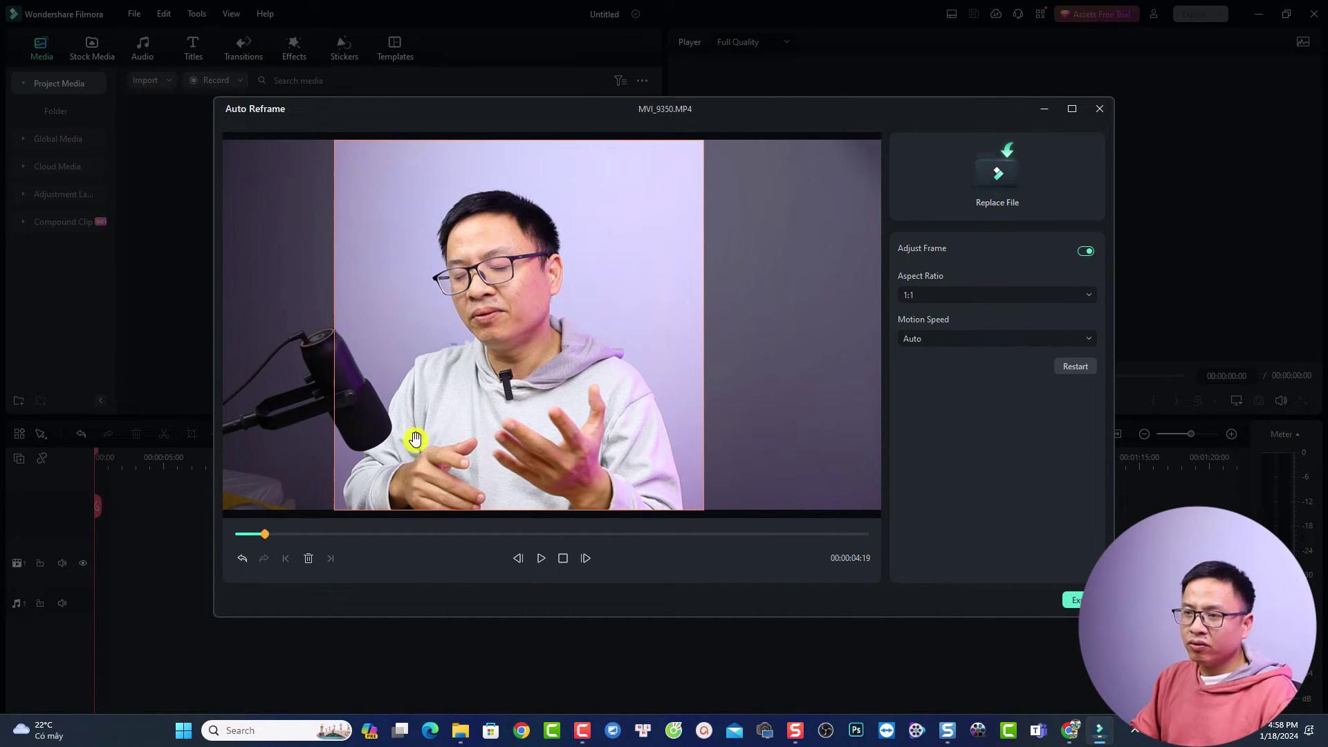
{"action": "left_click", "coordinate": [253, 534]}
{"action": "key", "text": "space"}
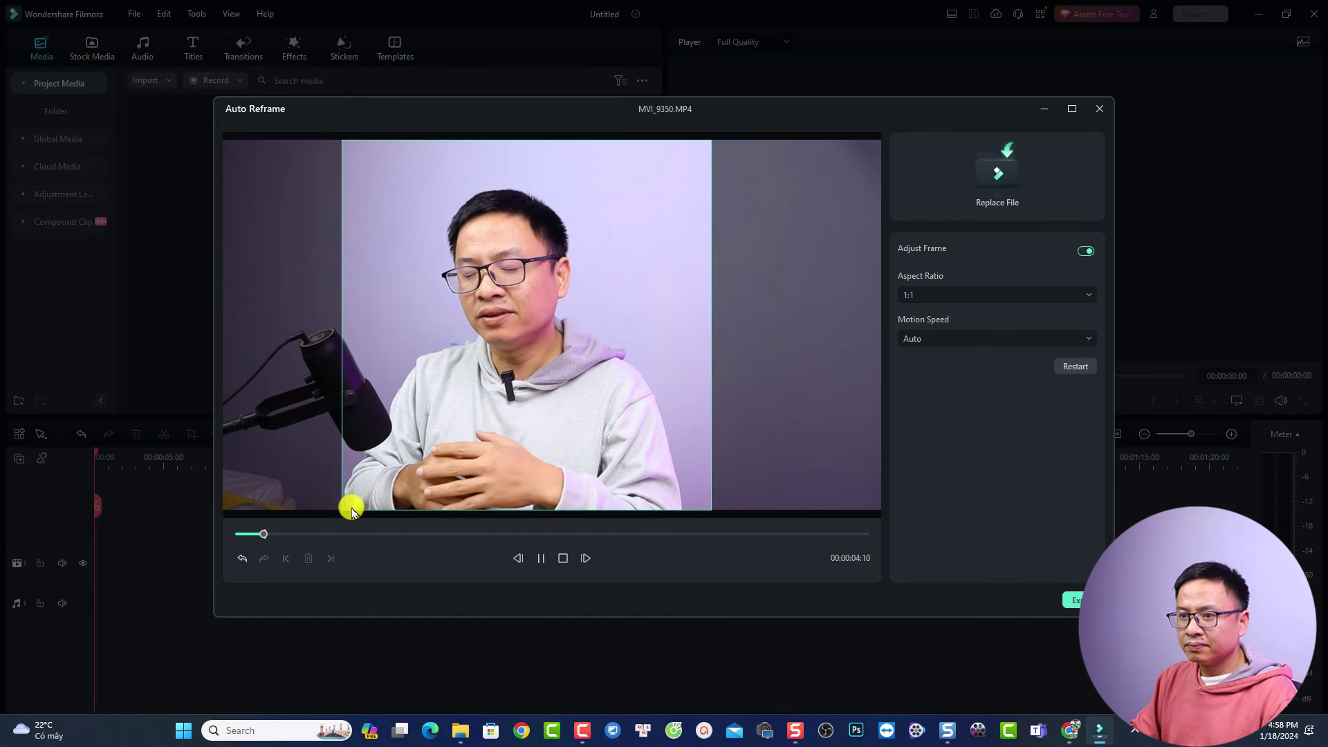
{"action": "key", "text": "space"}
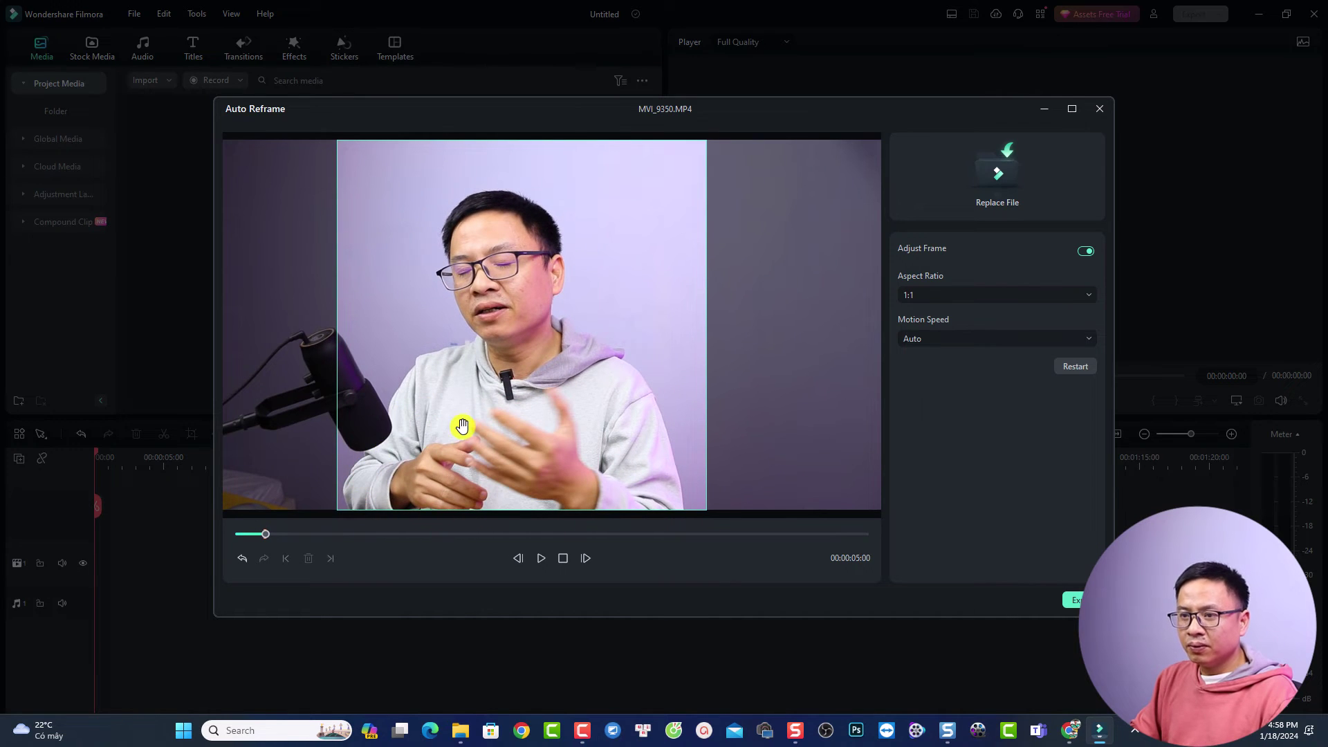
{"action": "left_click_drag", "start_coordinate": [504, 408], "coordinate": [499, 410]}
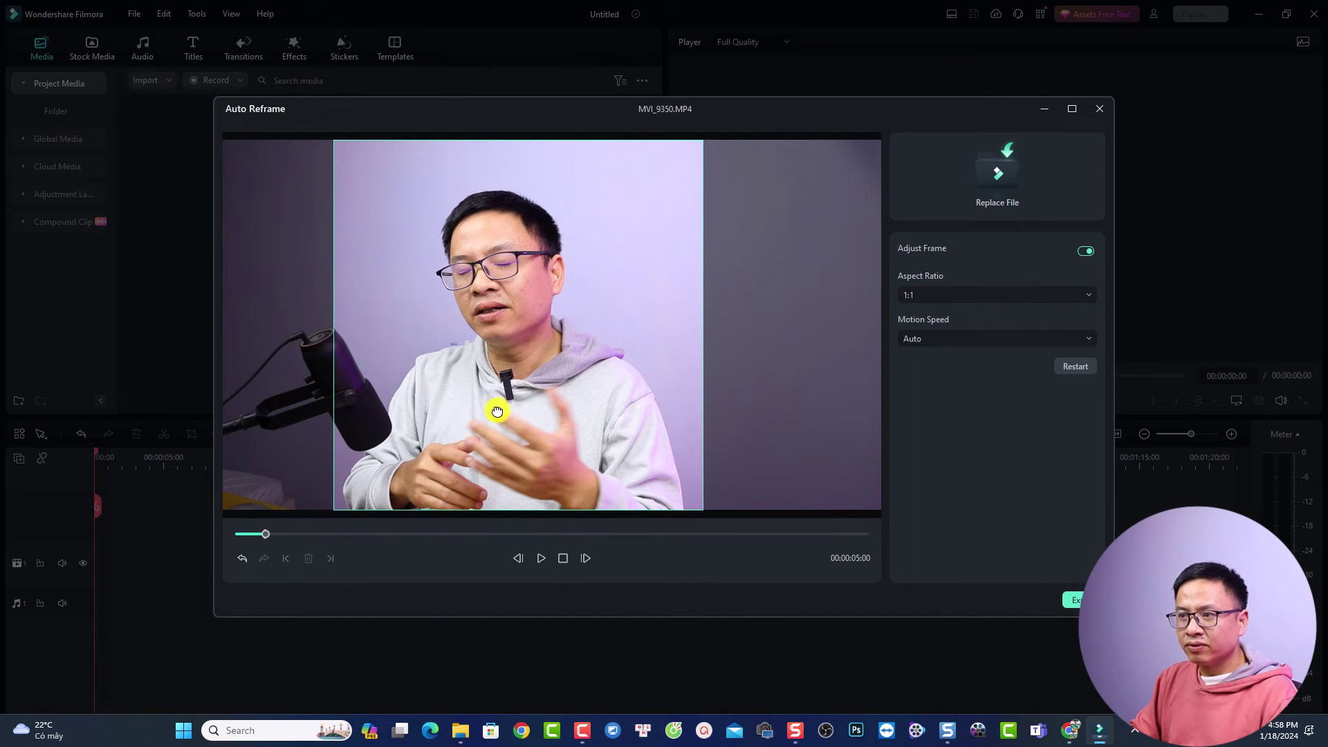
{"action": "left_click", "coordinate": [257, 534]}
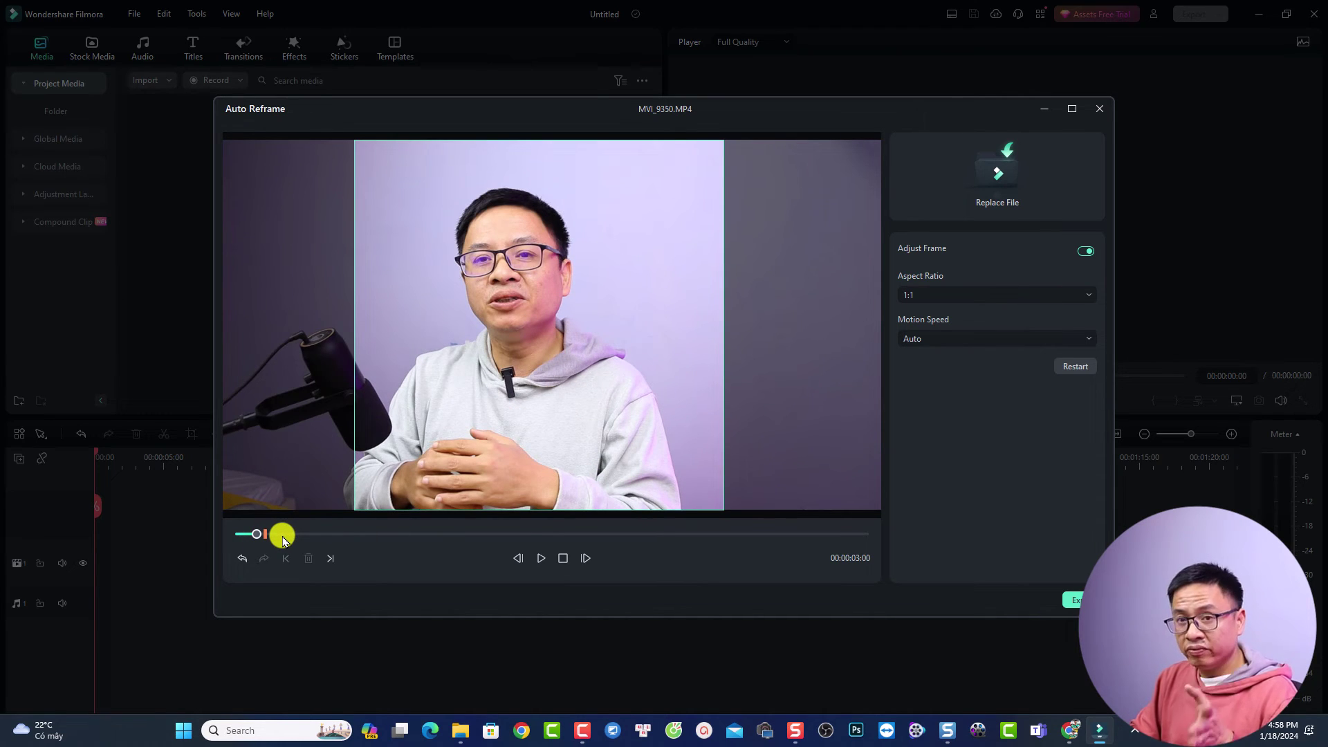
{"action": "key", "text": "space"}
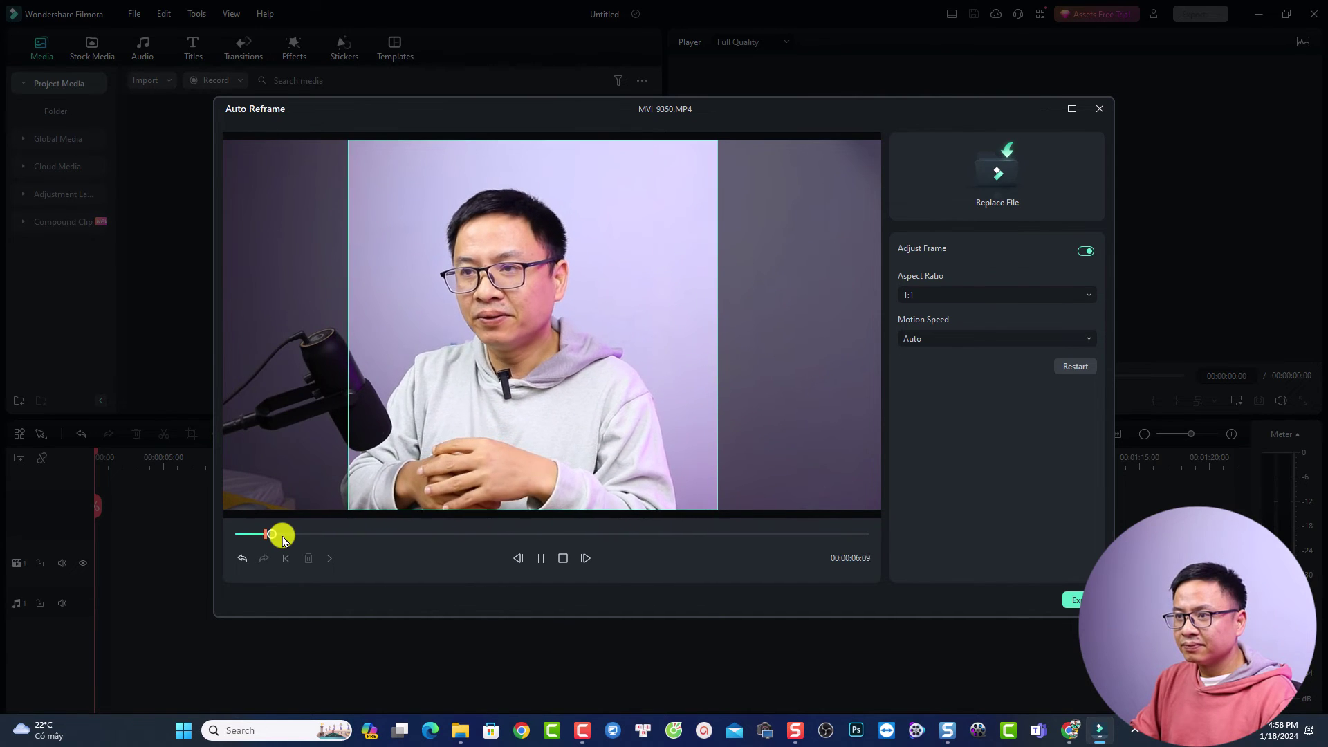
{"action": "key", "text": "space"}
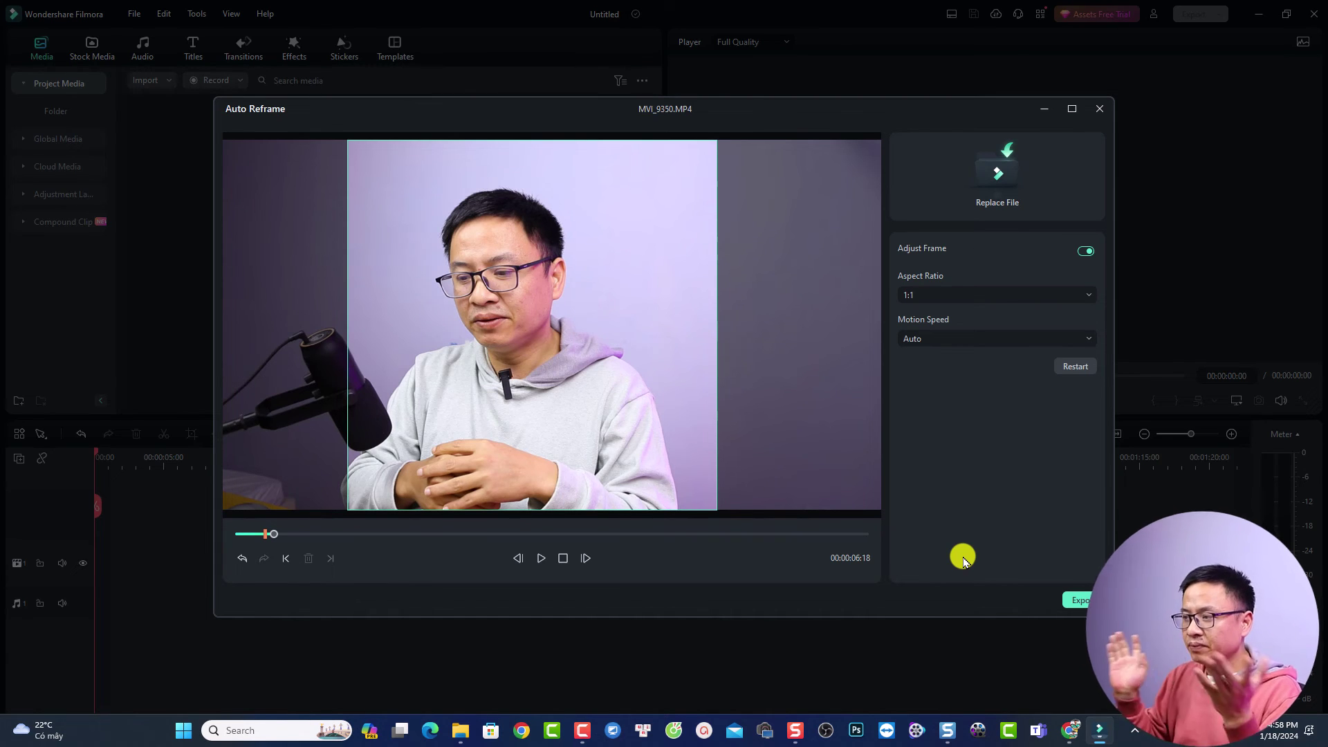
Export the reframed clip as MP4 named 'jacky number 2' into the Output folder
{"action": "left_click", "coordinate": [1081, 602]}
{"action": "left_click_drag", "start_coordinate": [650, 300], "coordinate": [607, 302]}
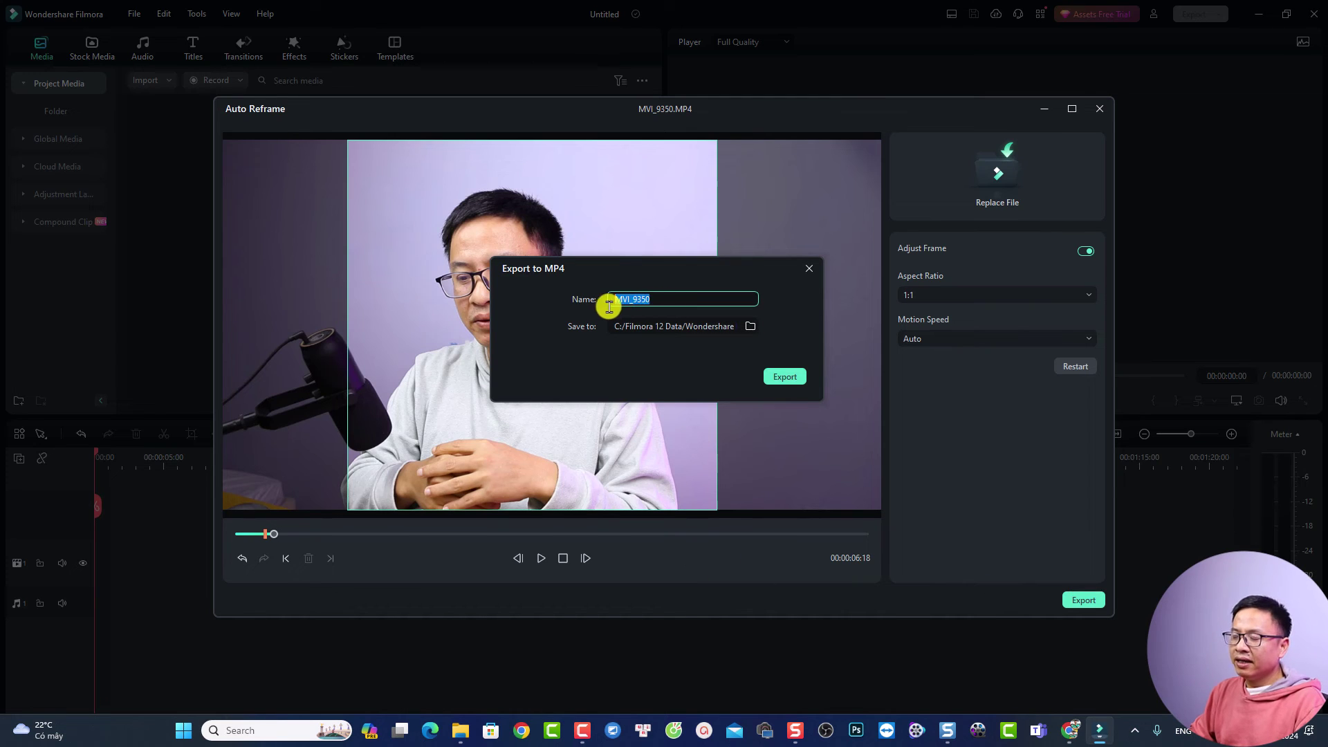
{"action": "type", "text": "jack"}
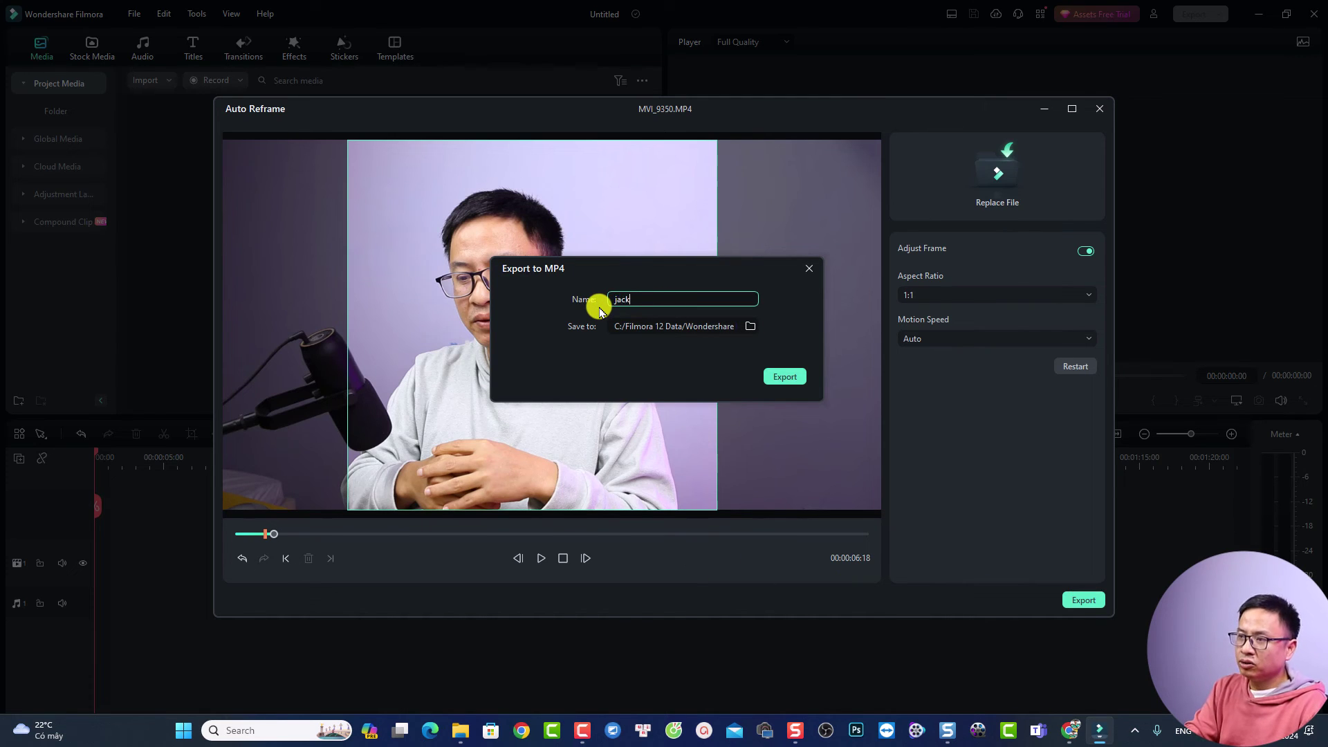
{"action": "type", "text": "y number 2"}
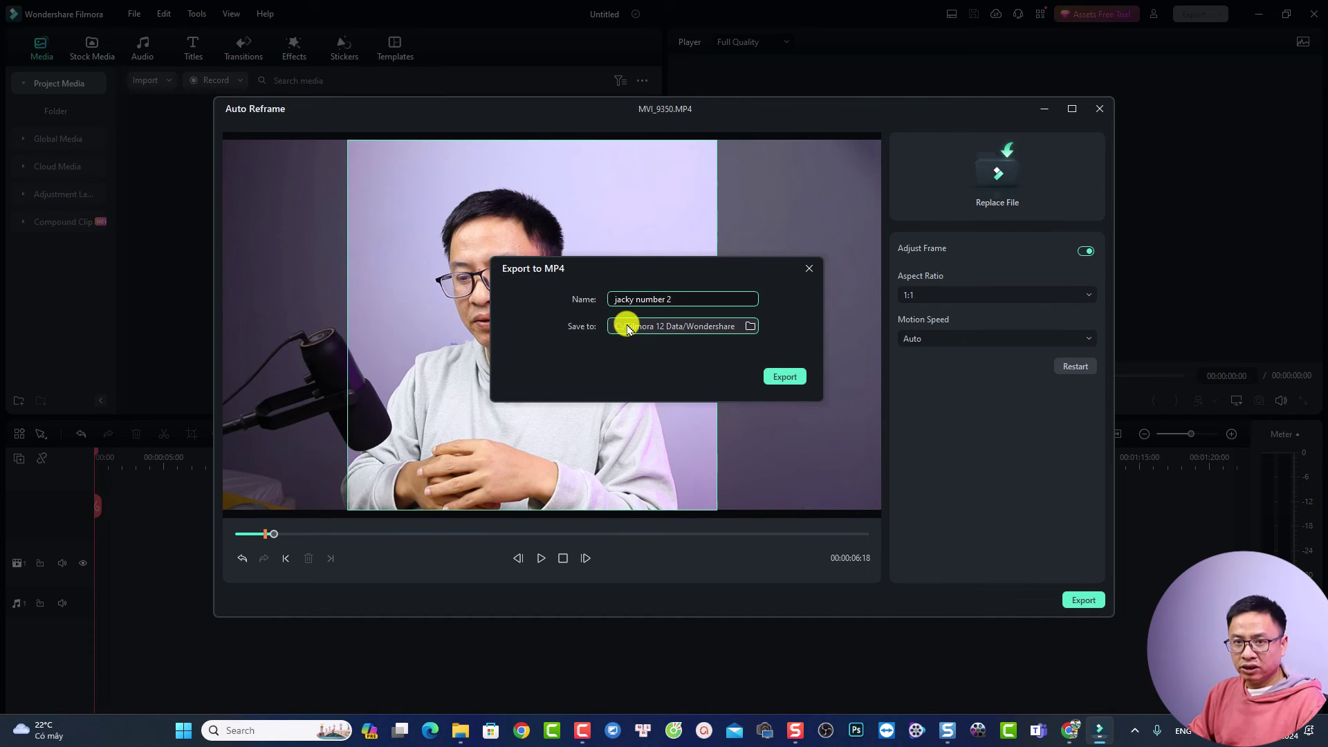
{"action": "left_click", "coordinate": [784, 380]}
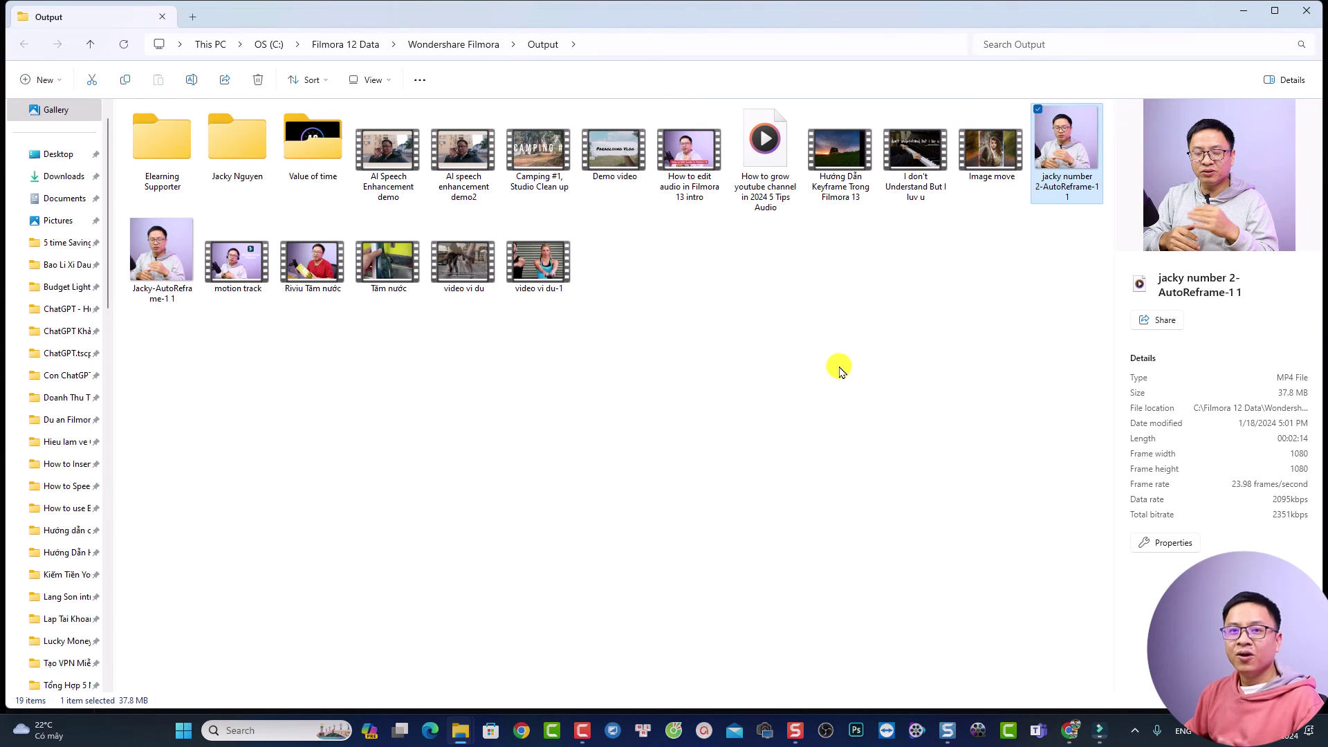
Open the exported jacky number 2-AutoReframe MP4 from the Output folder in Media Player
{"action": "double_click", "coordinate": [1072, 151]}
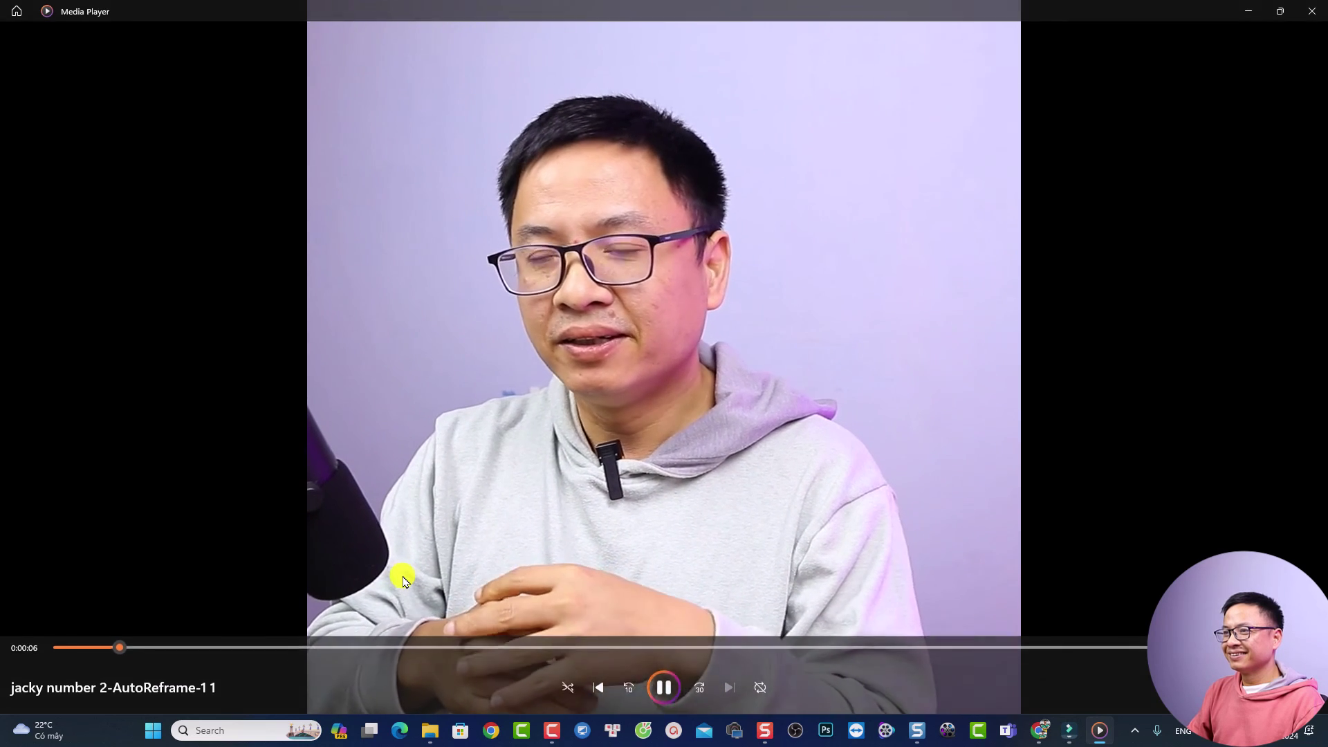
Pause the square clip's playback at 0:00:07
{"action": "key", "text": "space"}
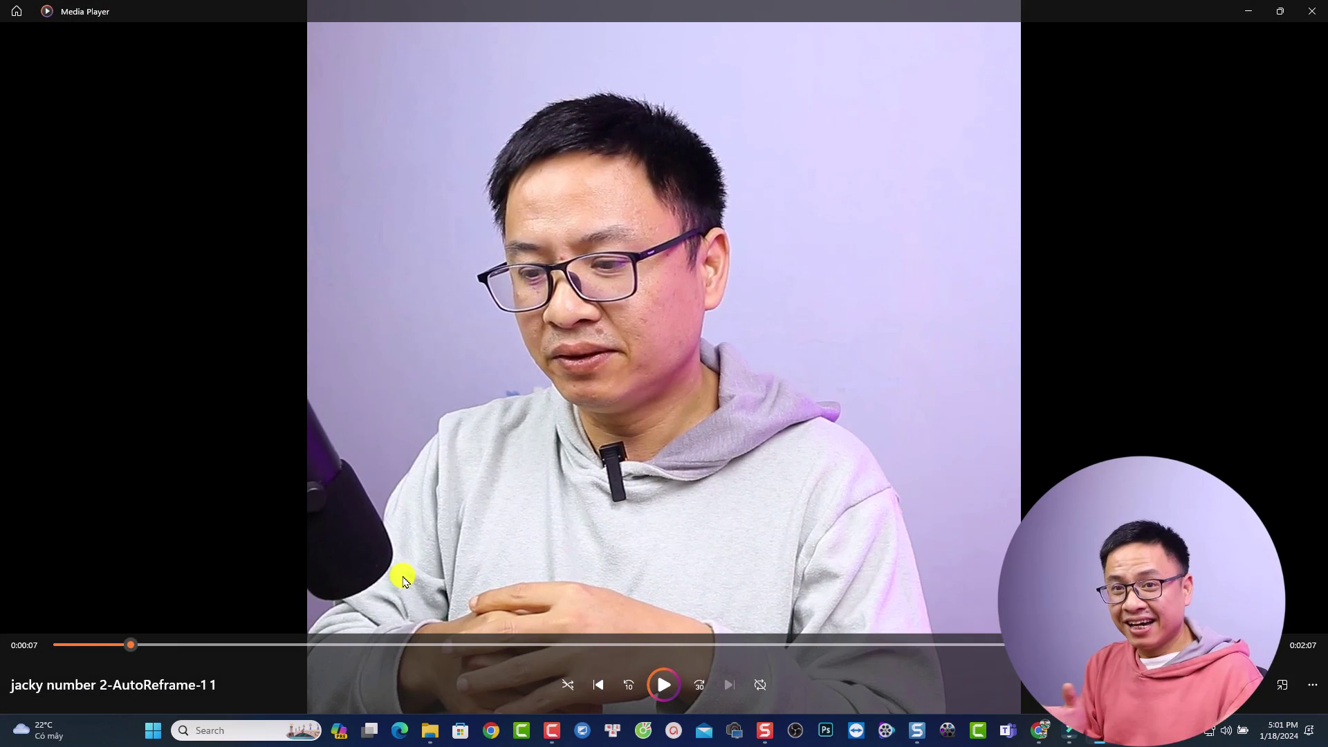